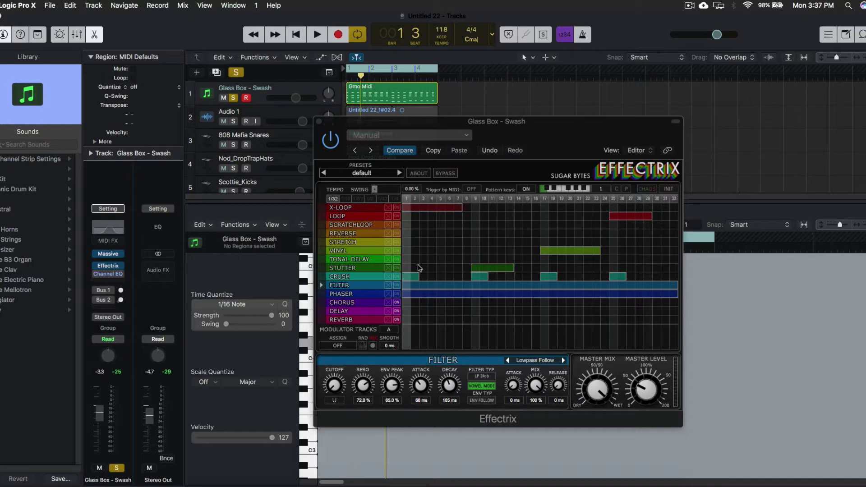
- Try a Reverb block at the start of the pattern, start playback, and reposition the Effectrix window
drag(405, 320, 508, 323)
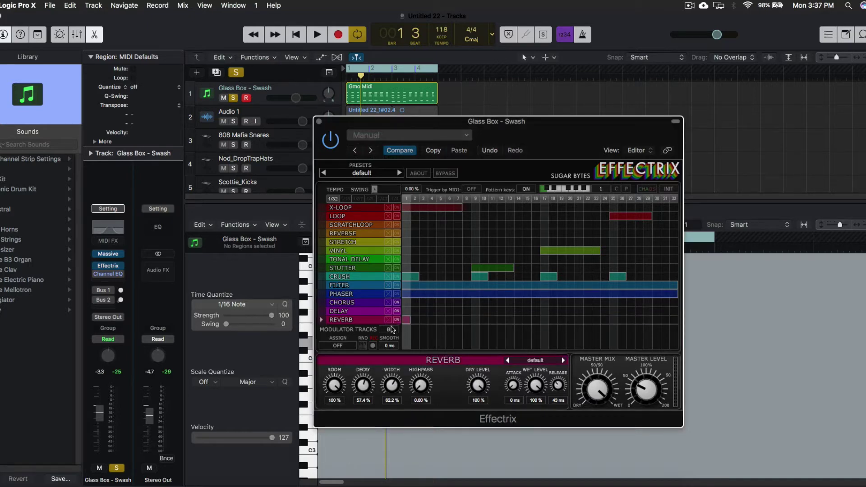
key(space)
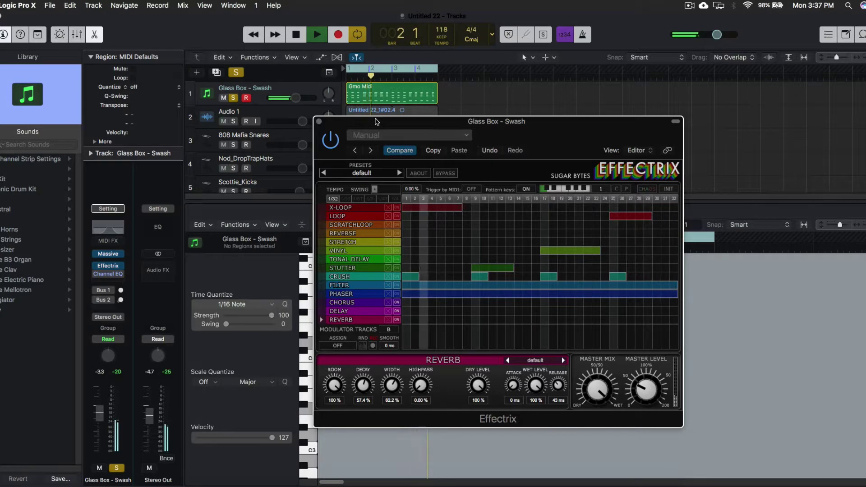
drag(377, 120, 373, 102)
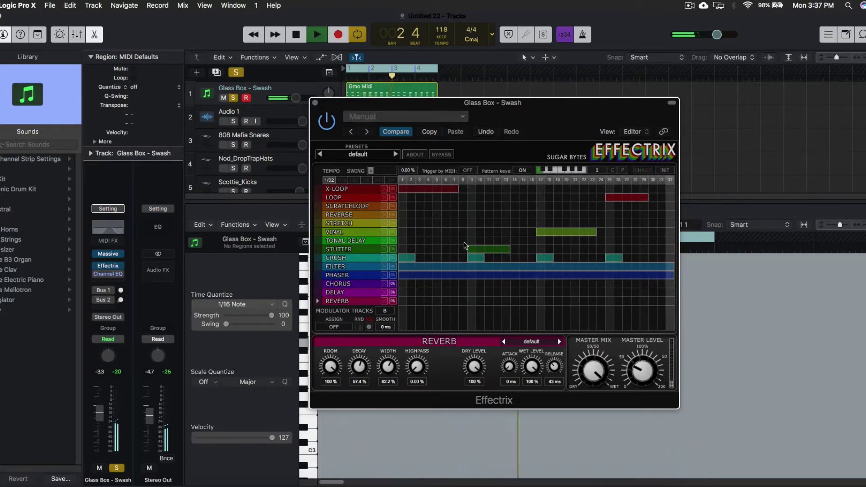
drag(456, 105, 419, 69)
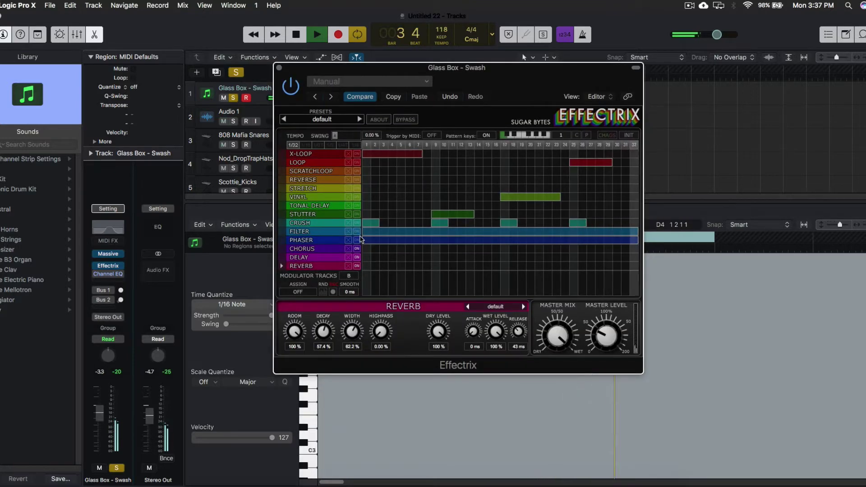
drag(360, 69, 418, 108)
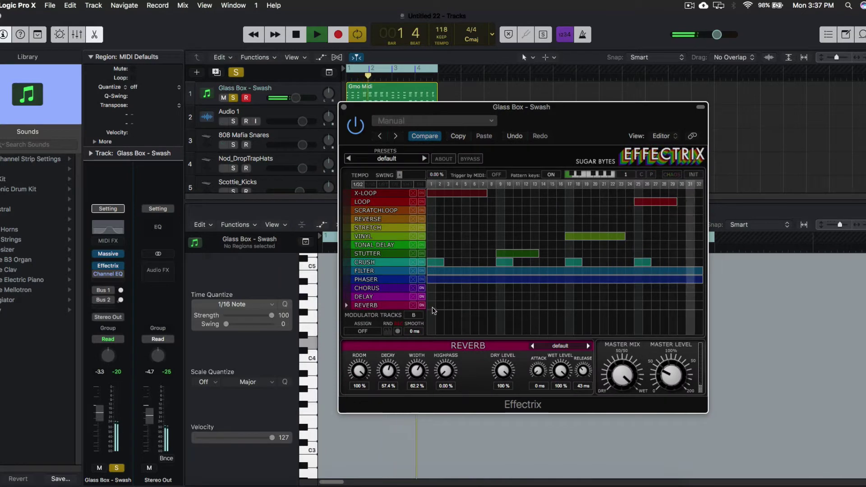
- Audition Reverb across all 32 pattern steps, set its wet level to 65.5 %, and clear the Reverb track
drag(432, 309, 702, 315)
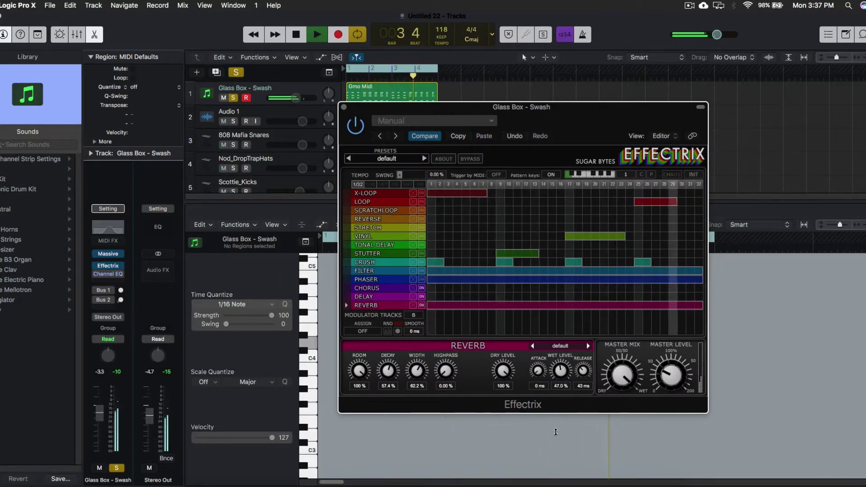
drag(555, 432, 555, 406)
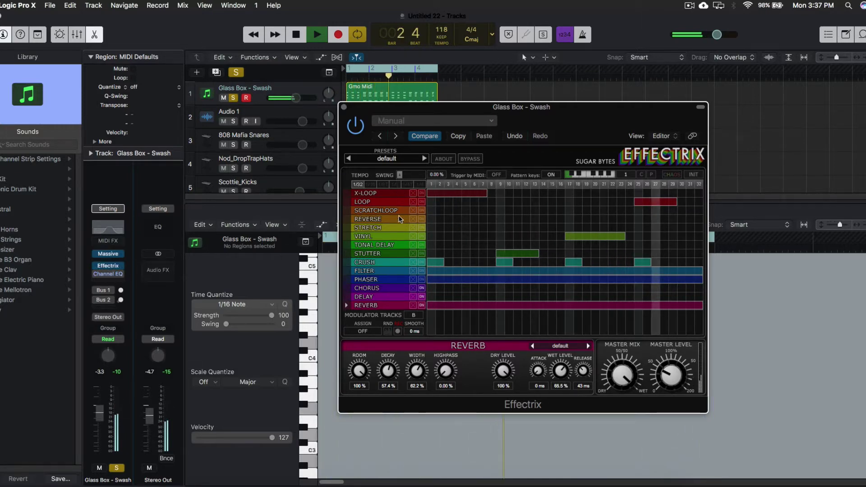
click(434, 305)
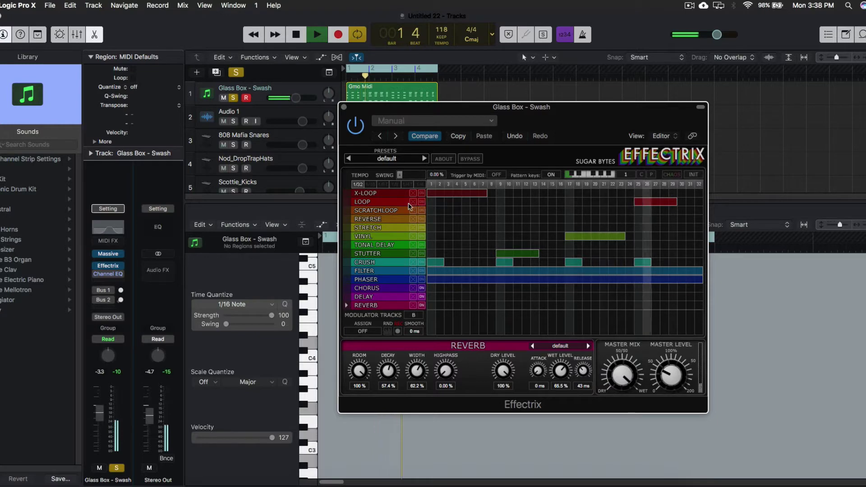
- Examine the settings of the Delay, Chorus, Phaser, Filter and Reverb effects while the loop plays
click(372, 296)
click(378, 288)
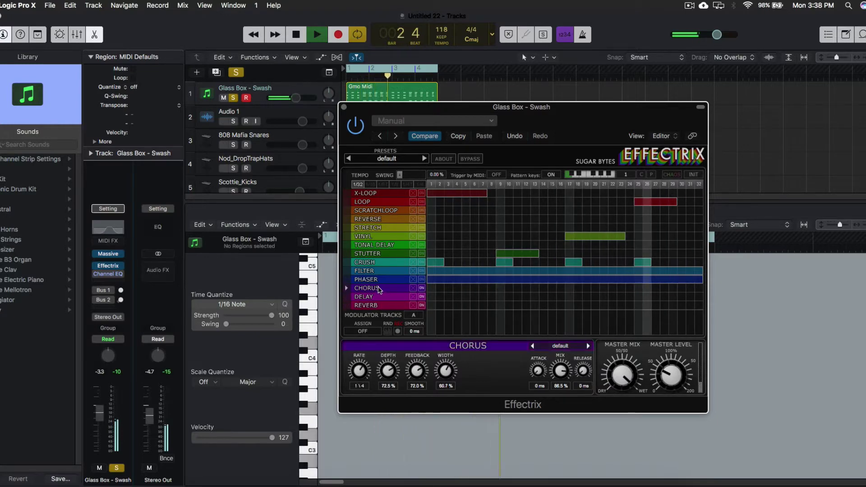
click(369, 279)
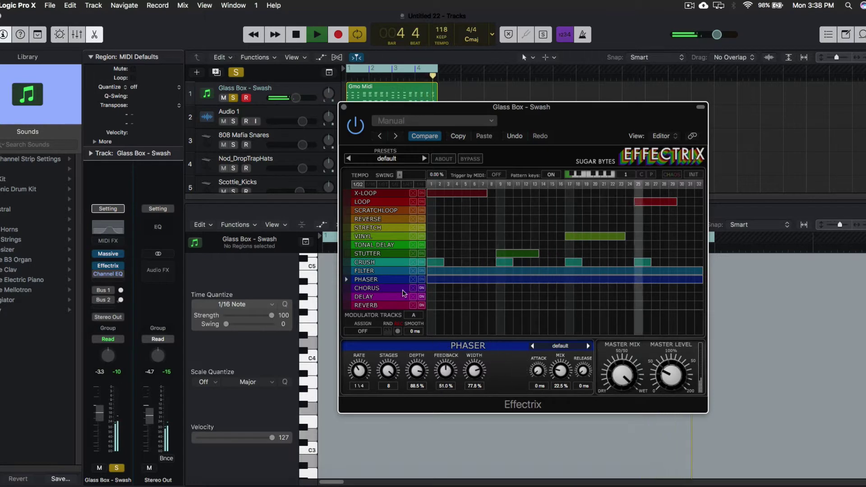
click(368, 270)
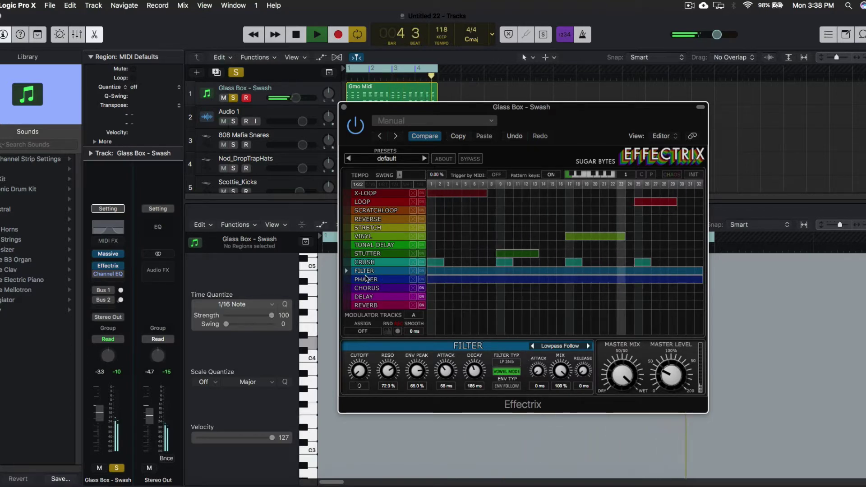
click(365, 288)
click(365, 296)
click(365, 305)
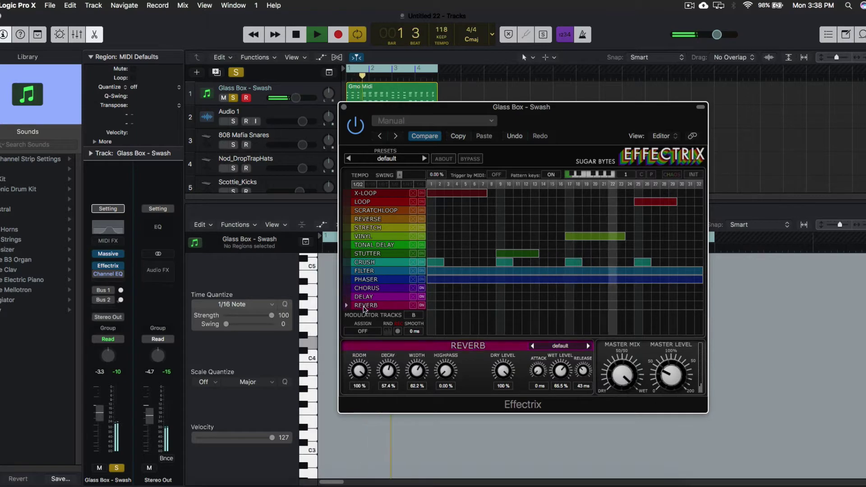
click(364, 295)
click(366, 287)
click(365, 280)
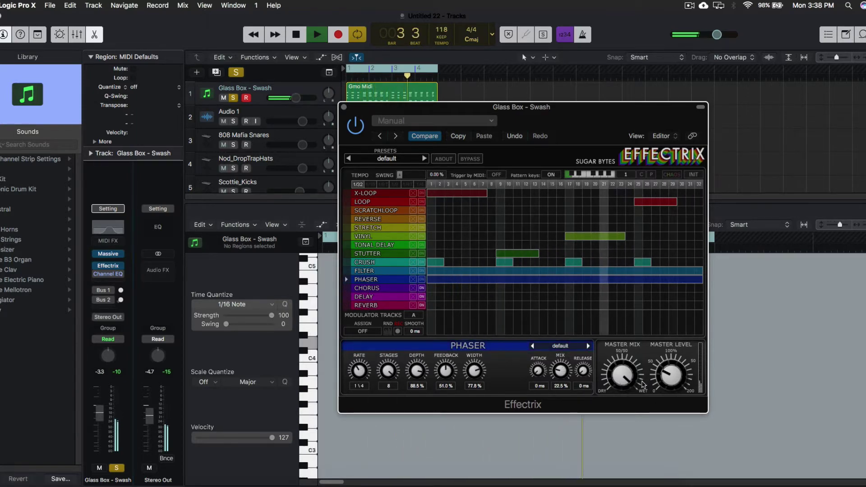
- Try Reverb across the pattern and the master mix at dry, and move the plug-in window off the track regions
mouse_move(428, 304)
mouse_down()
mouse_move(505, 305)
mouse_move(692, 354)
mouse_up()
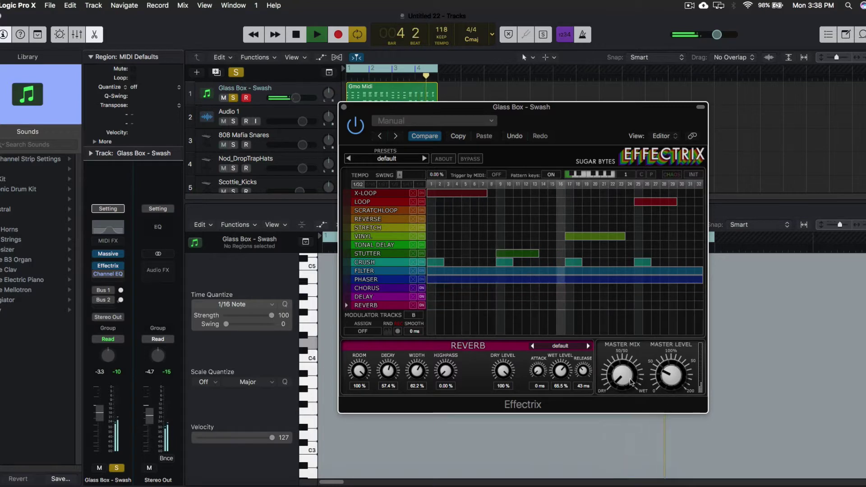
drag(390, 112, 424, 160)
- Try the X-Loop size at 1/8 T and 1/16, and return it to 1/8
click(416, 249)
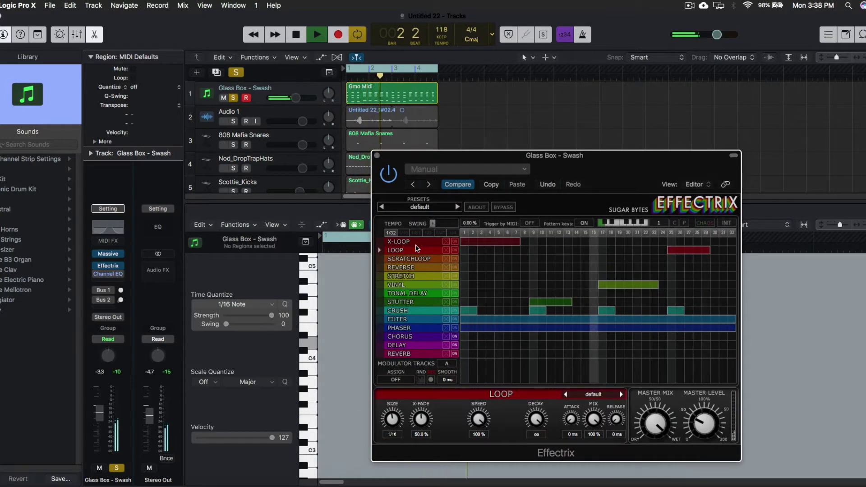
click(412, 241)
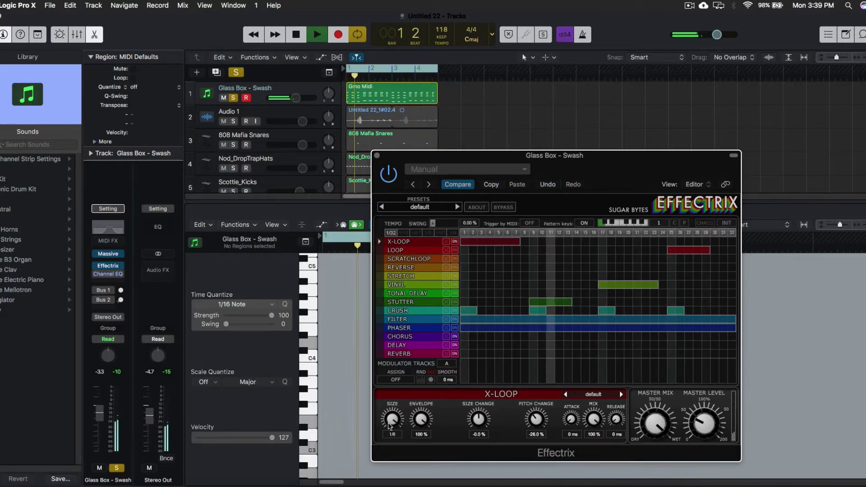
mouse_move(392, 419)
mouse_down()
mouse_move(387, 486)
mouse_move(383, 432)
mouse_up()
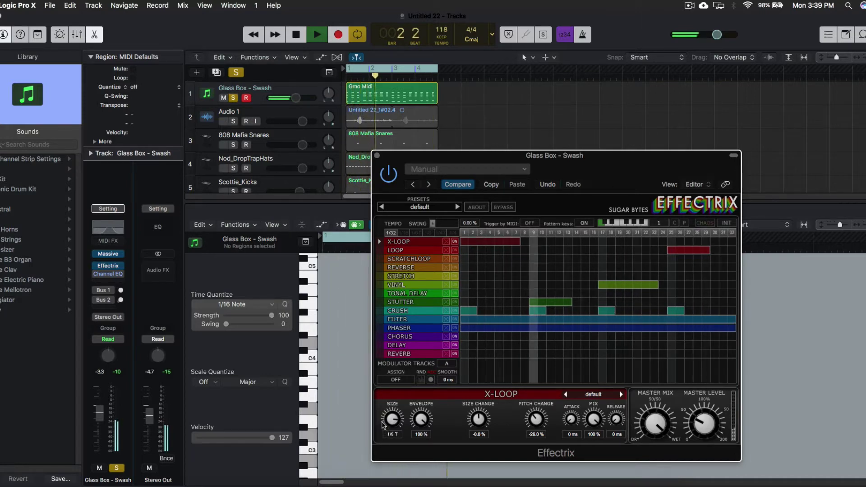
drag(385, 422, 397, 432)
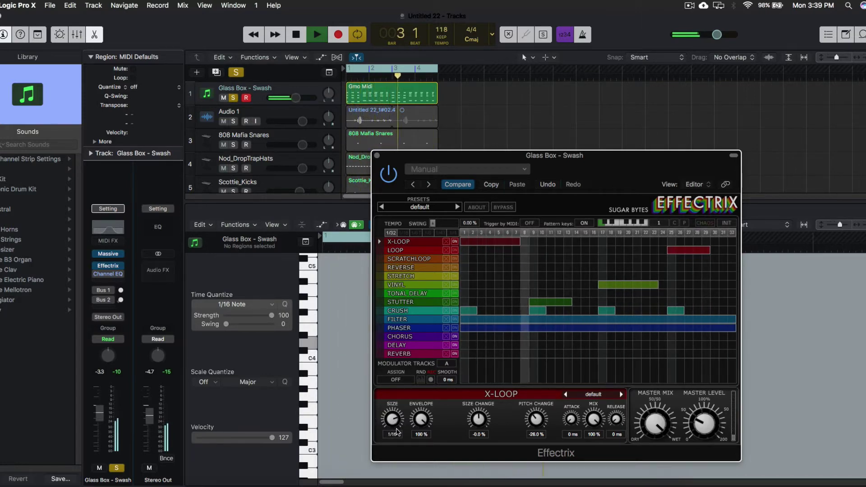
scroll(392, 411, up, 1)
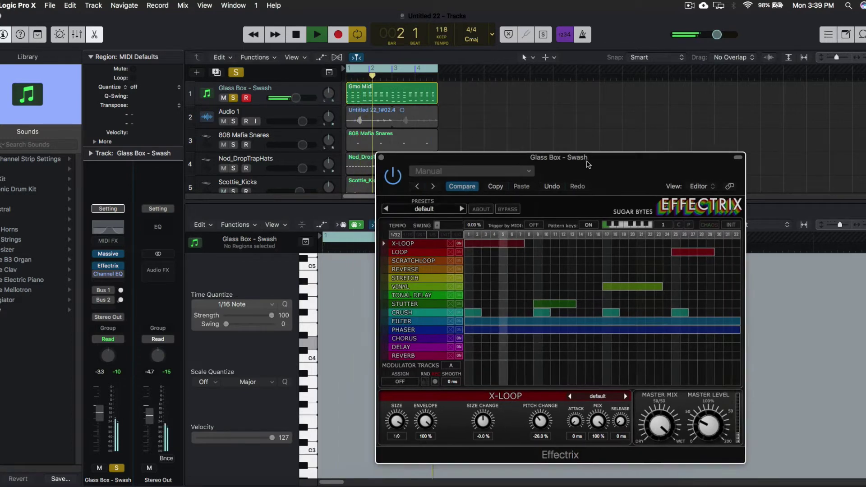
drag(532, 185, 514, 187)
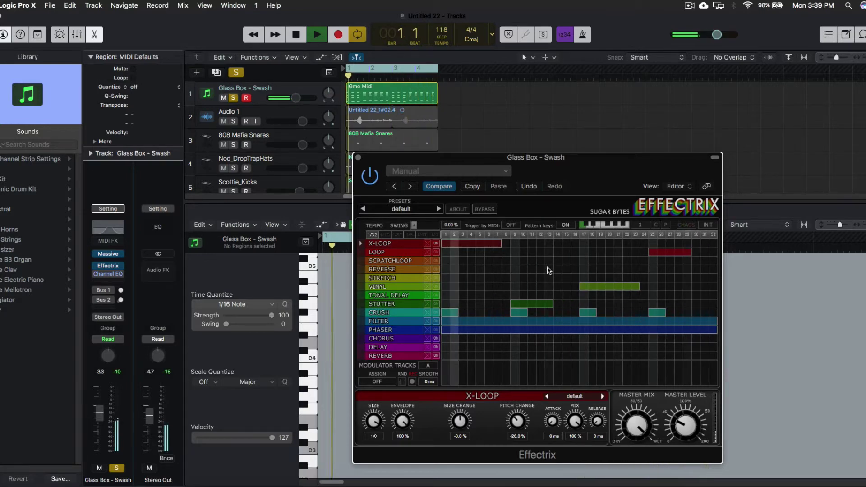
- Try the sequencer tempo divisions 1/8T and 1/8, and switch back to 1/32
click(400, 235)
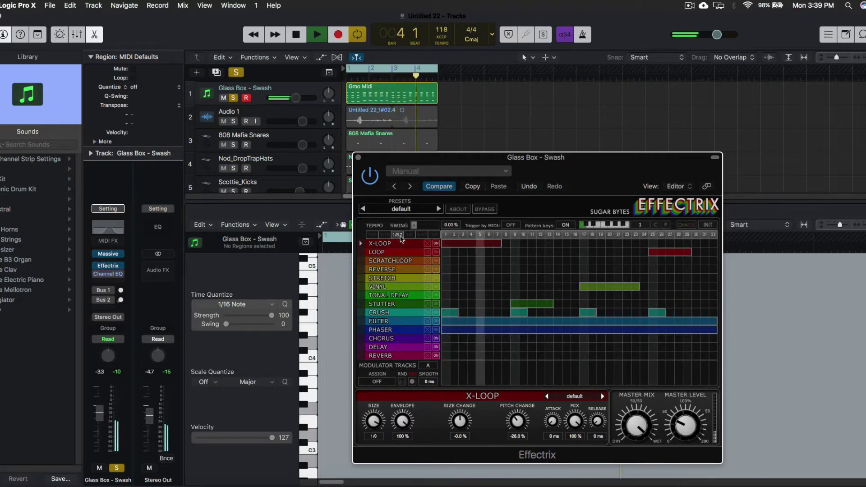
click(409, 235)
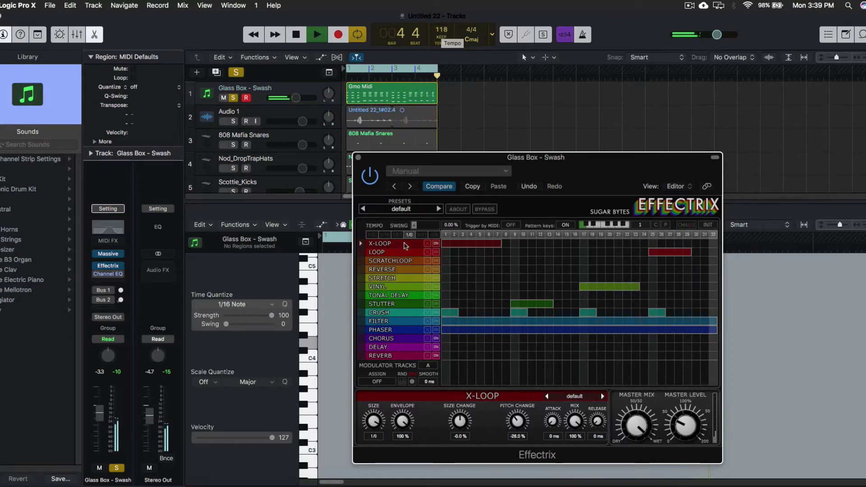
click(373, 235)
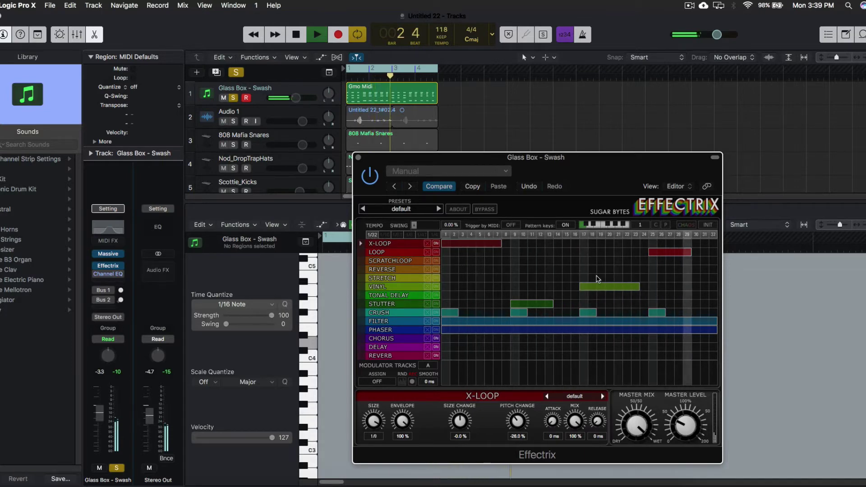
- Compare the settings of the Loop and X-Loop effects
click(396, 252)
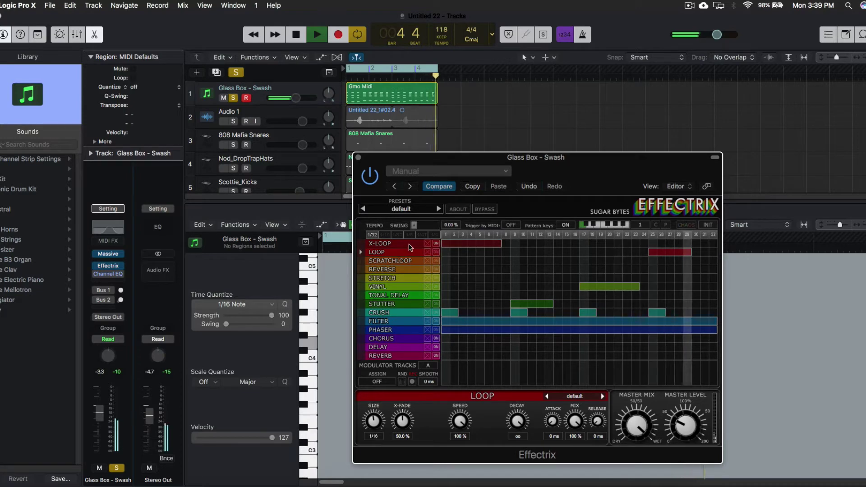
click(409, 244)
click(420, 253)
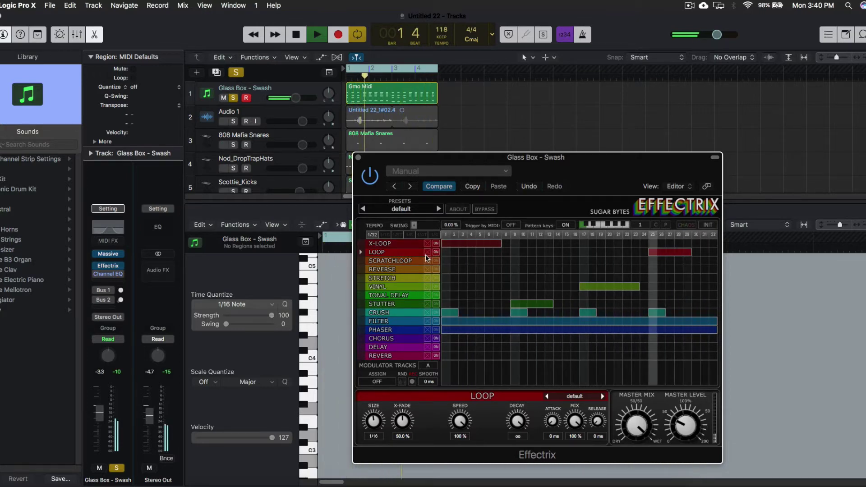
- Switch the Vinyl effect's stop mode off and back on, and set its time to 1/4
click(435, 287)
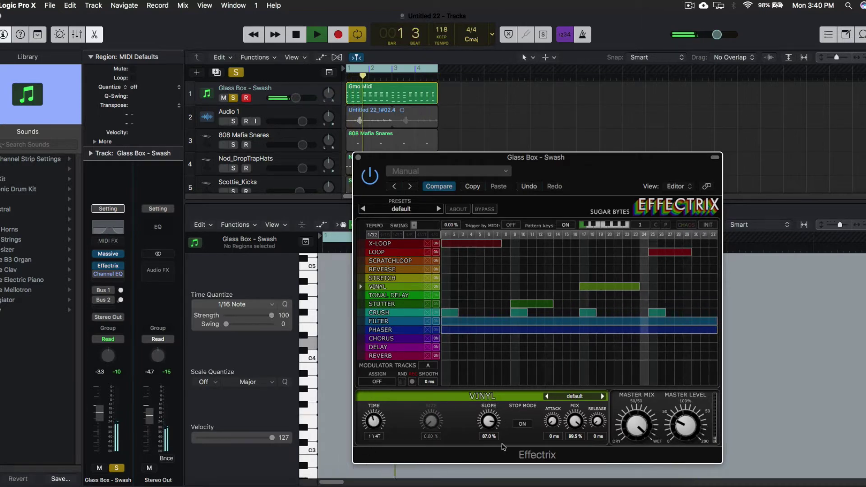
click(522, 423)
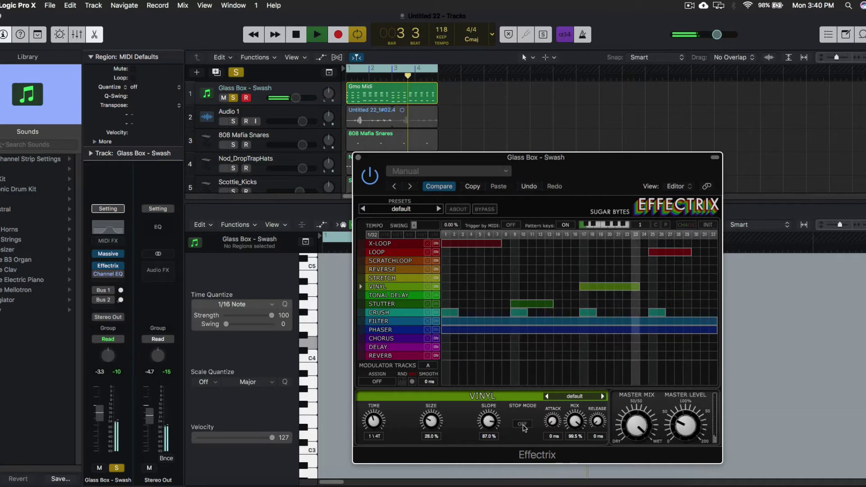
click(522, 424)
drag(382, 458, 382, 443)
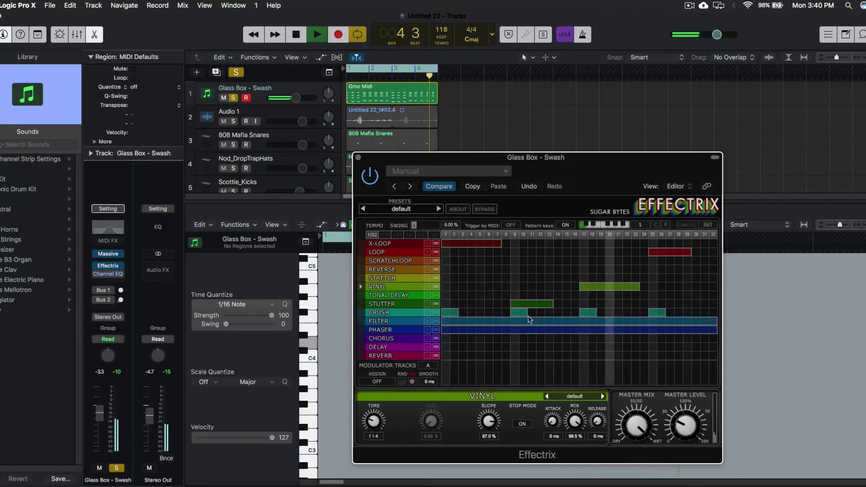
- Try extending the Stutter block back to pattern step 1, and erase the added part
click(399, 304)
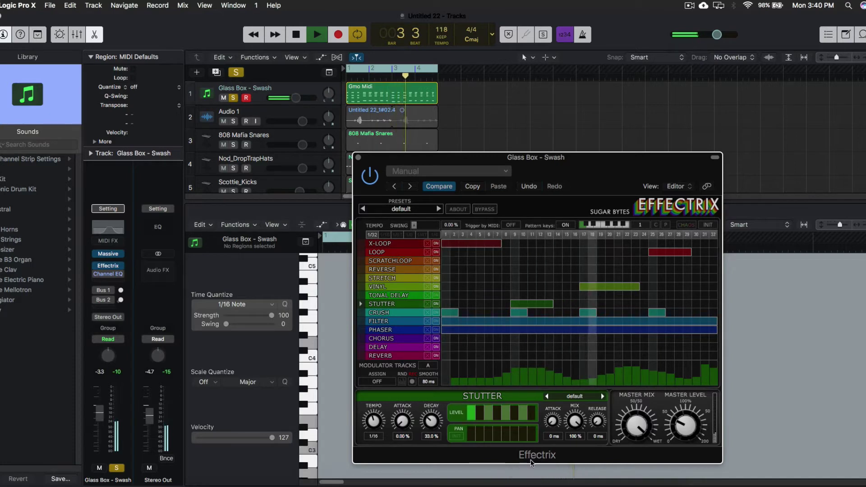
drag(512, 304, 412, 299)
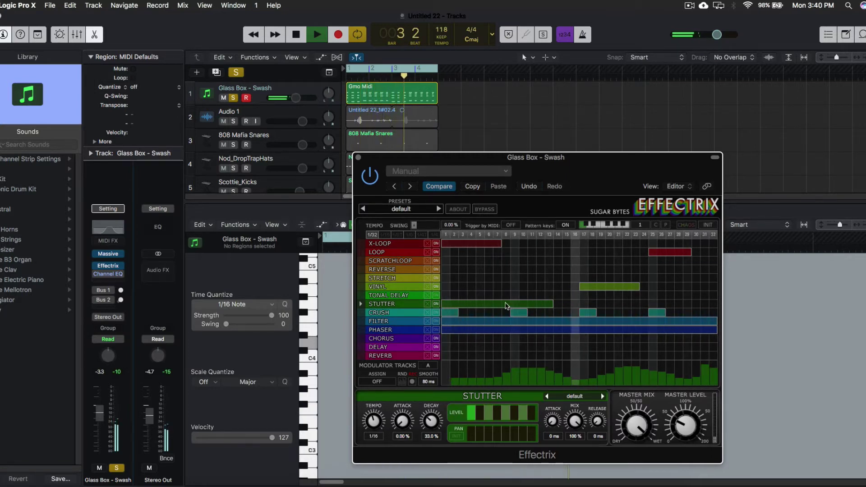
drag(444, 305, 512, 306)
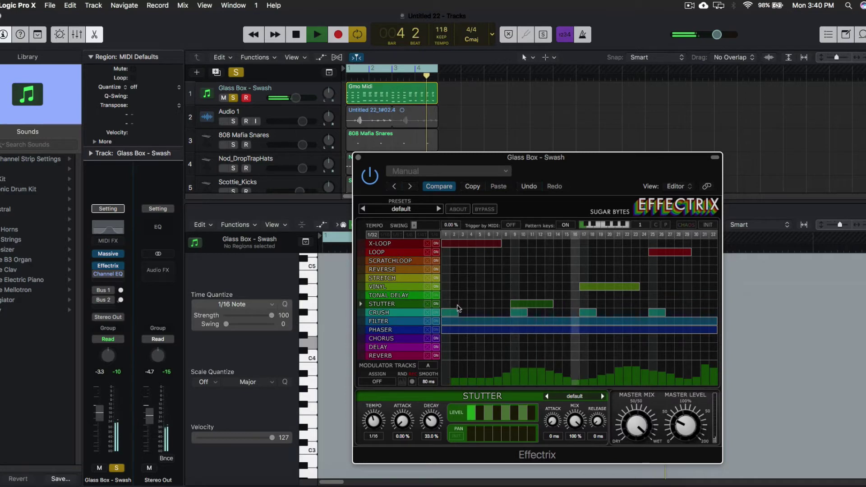
- Set the mix of the Crush effect to 51 %
click(433, 312)
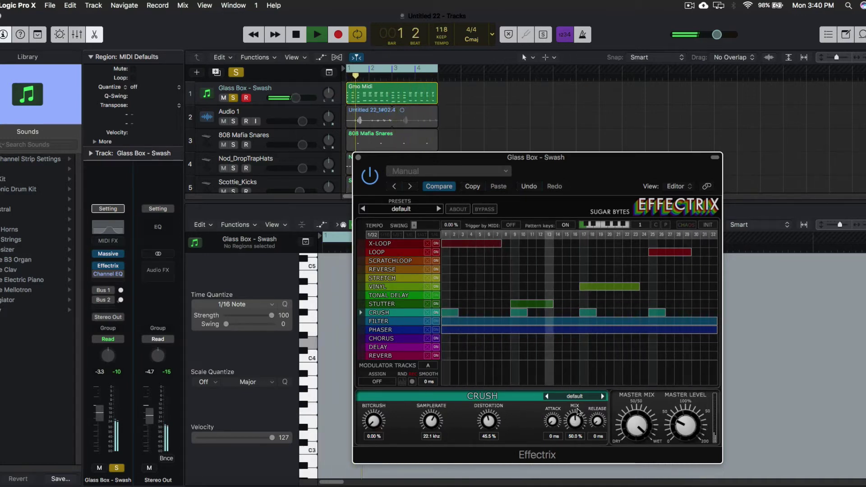
drag(571, 337, 569, 389)
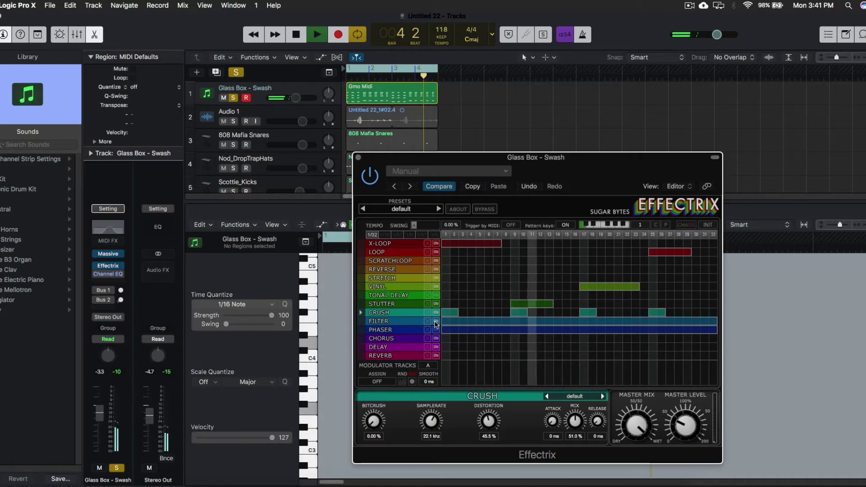
- Examine the settings of the Filter effect and the Phaser effect
click(435, 323)
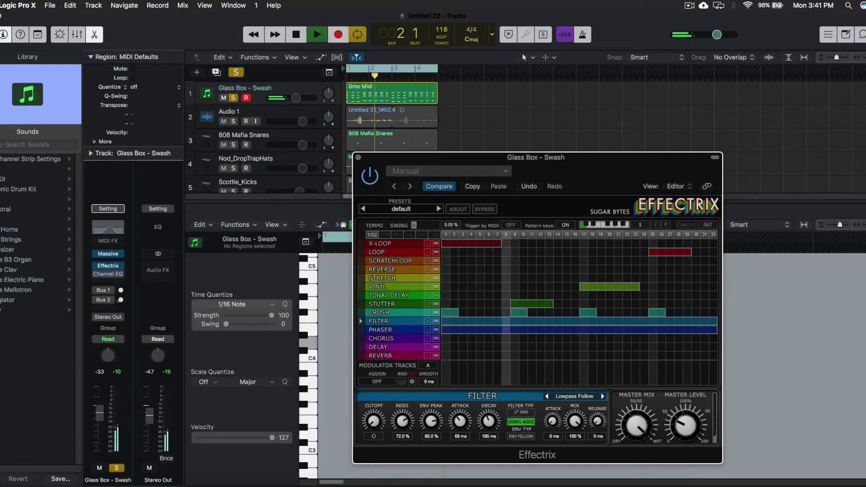
click(401, 332)
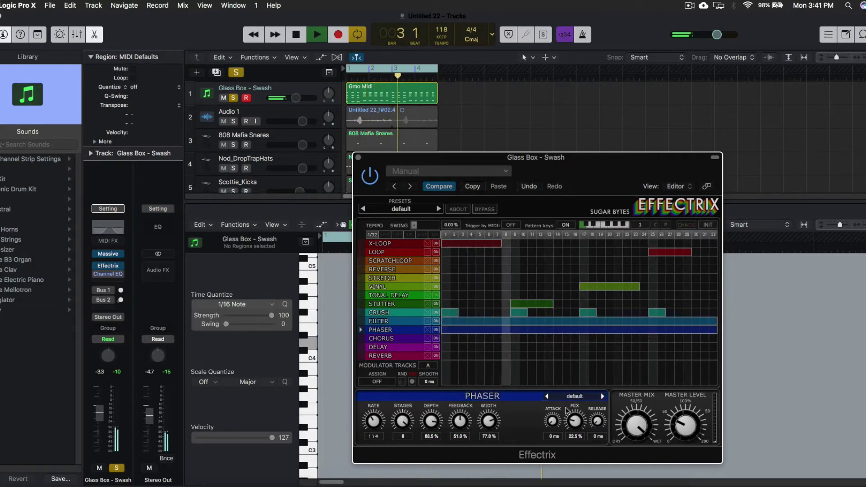
- Raise the mix of the Phaser effect
drag(567, 410, 575, 390)
- Try a Chorus block over pattern steps 1 to 31 and a Delay block over steps 1 to 28, erasing each one
drag(449, 342, 704, 340)
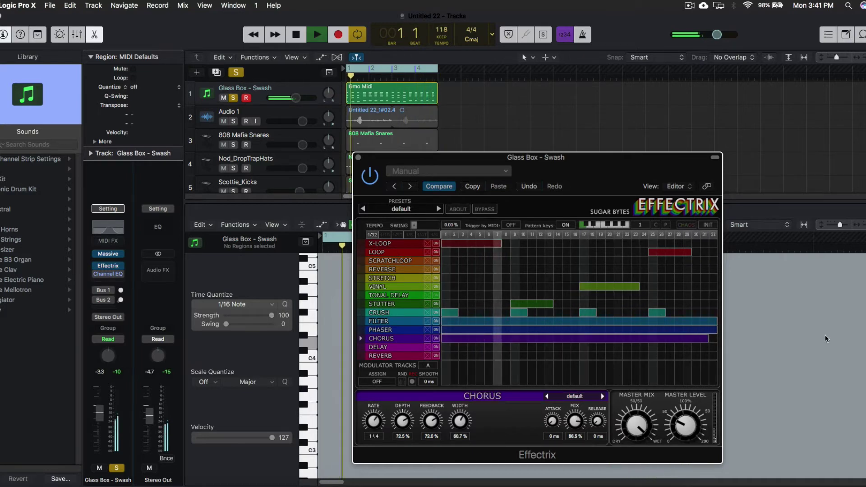
double_click(704, 341)
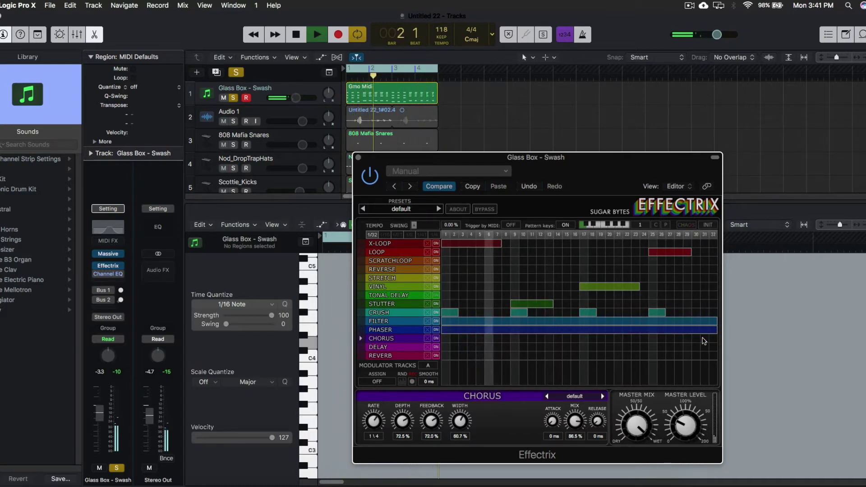
drag(449, 347, 682, 347)
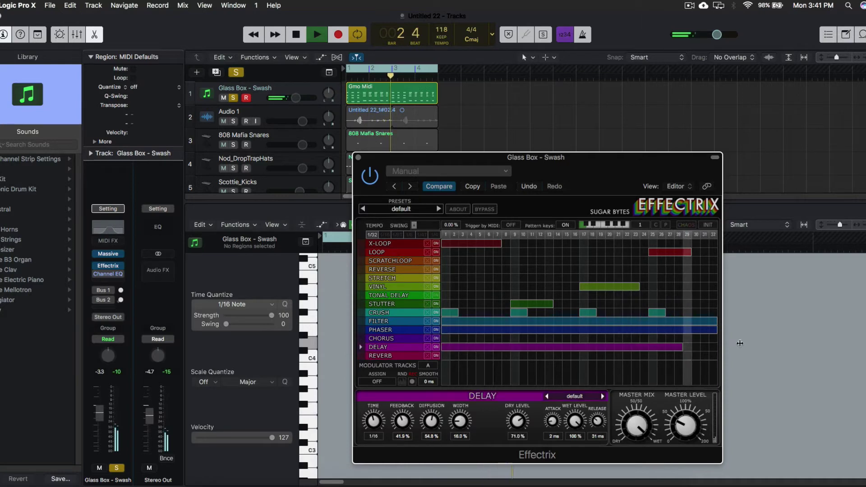
double_click(640, 348)
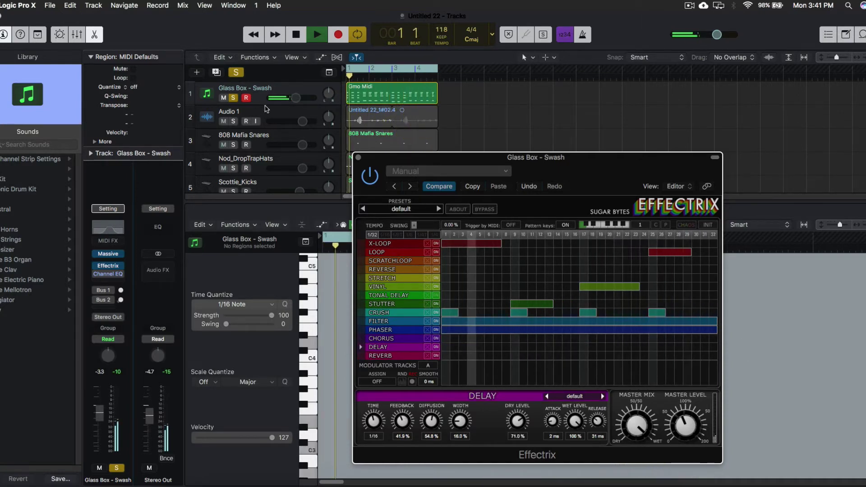
- Move the Effectrix window clear of the tracks, stop playback, and solo and select the Audio 1 track
drag(389, 158, 548, 113)
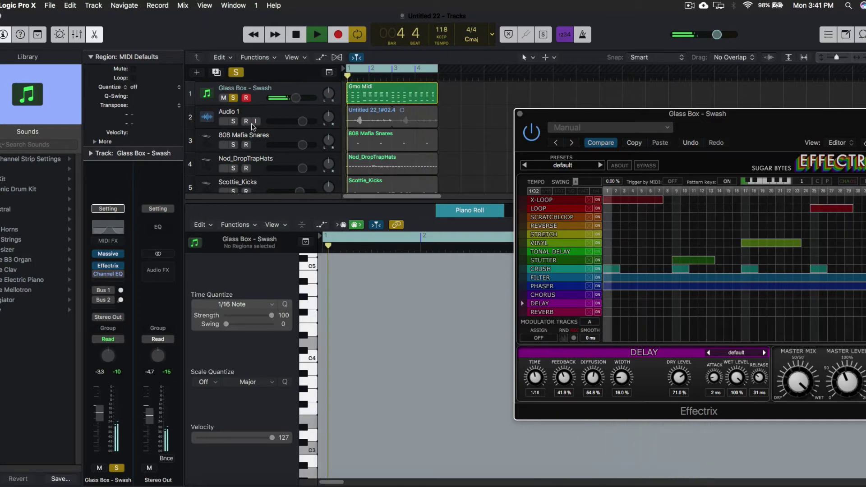
scroll(253, 127, down, 1)
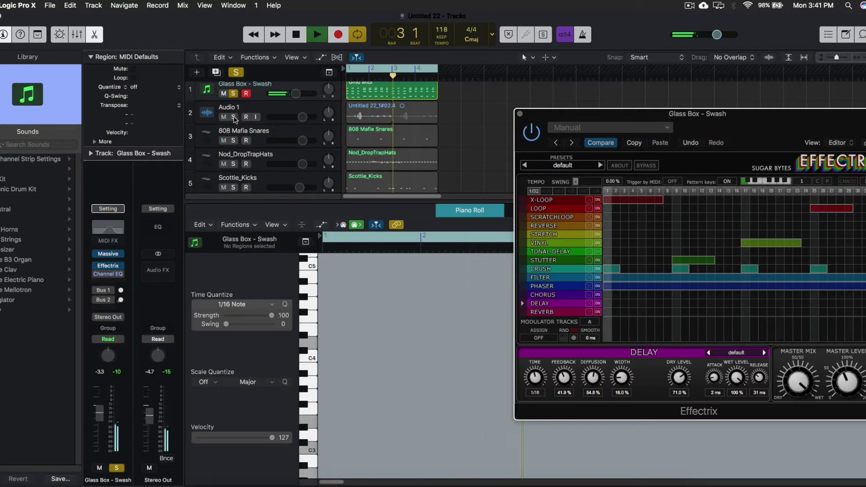
key(space)
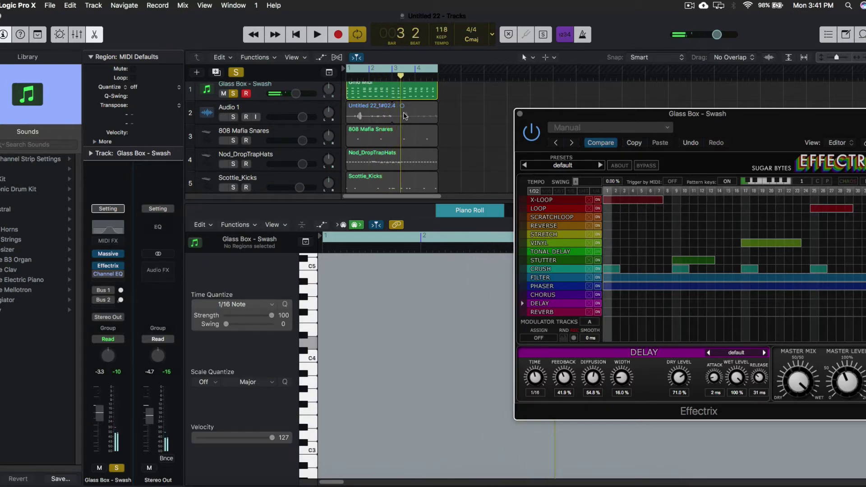
click(234, 119)
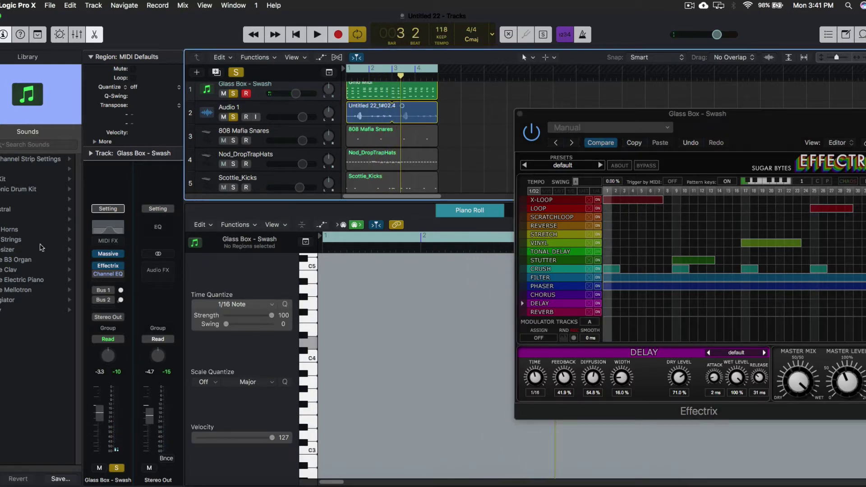
click(221, 115)
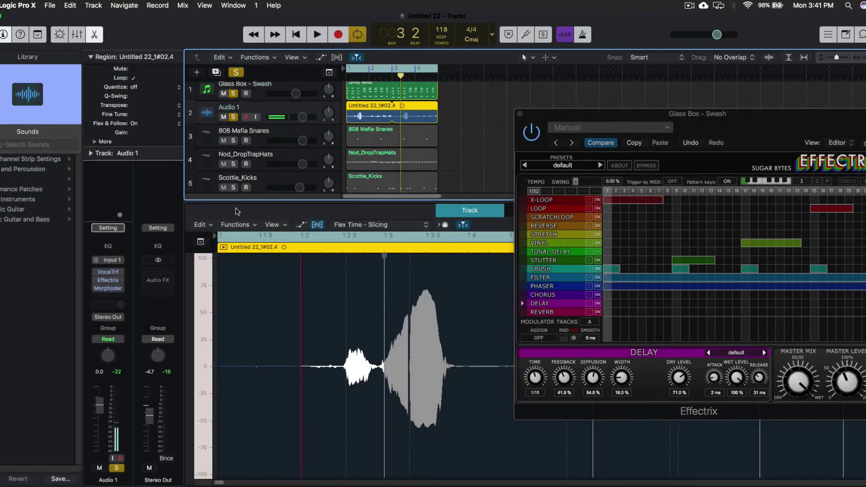
- Enable VocalTrf and Morphoder on Audio 1, and play the loop with its Effectrix bypassed
key(space)
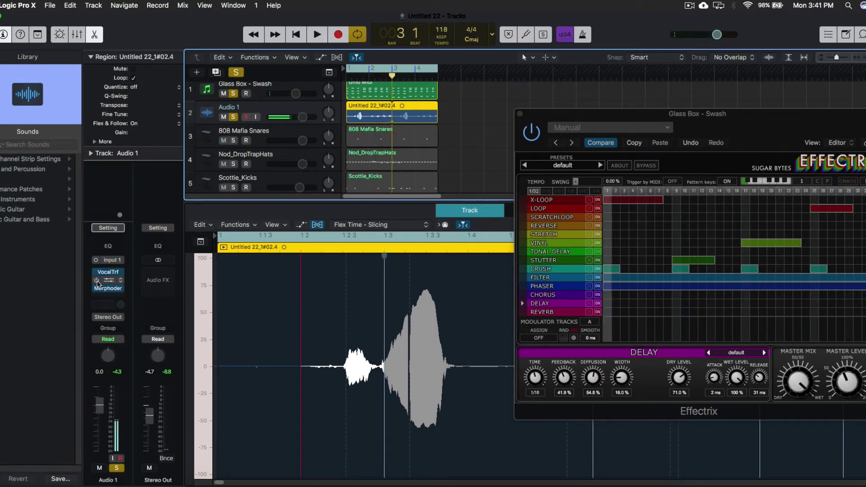
key(space)
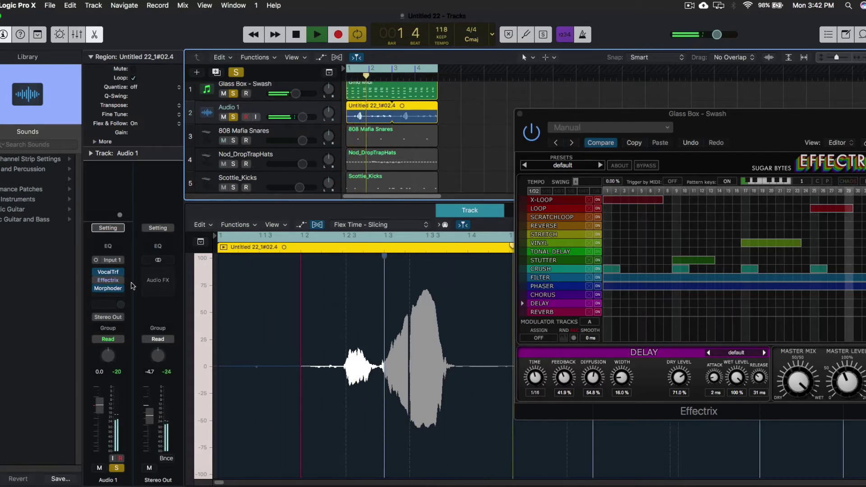
key(space)
- Open the Effectrix plug-in of the Audio 1 track and close the Glass Box - Swash one
click(112, 282)
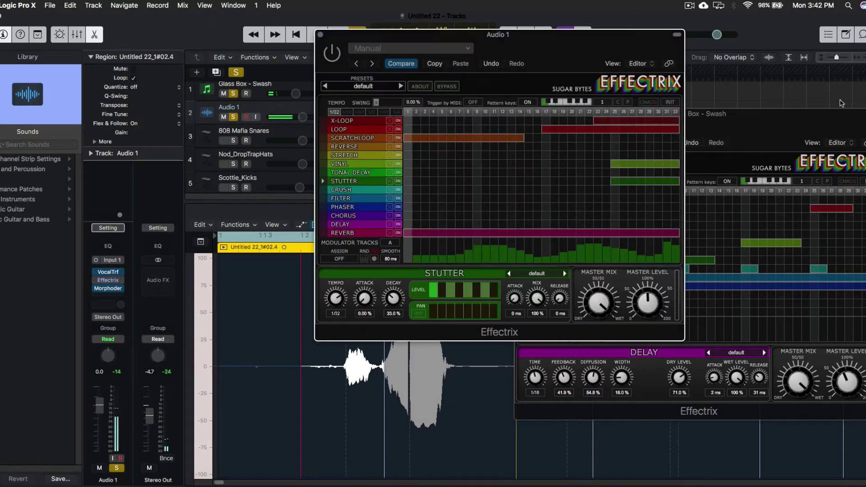
click(809, 115)
click(520, 114)
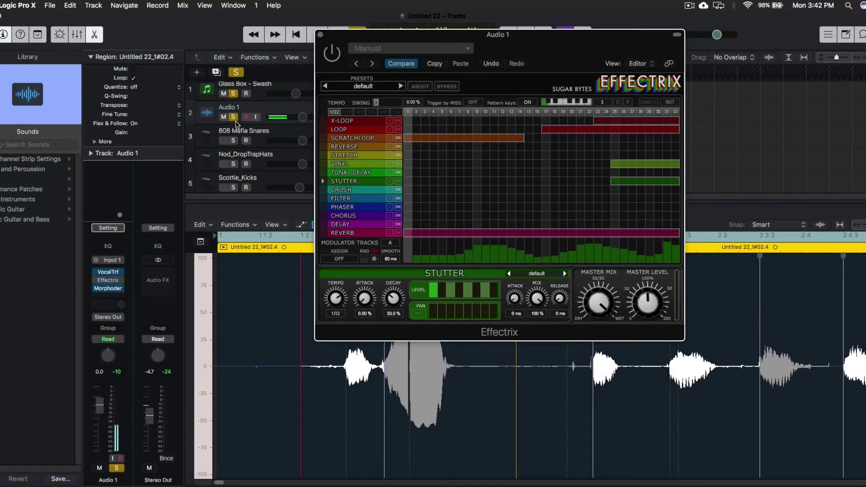
- Unsolo the Glass Box - Swash track and turn on Effectrix for Audio 1 during playback
click(234, 93)
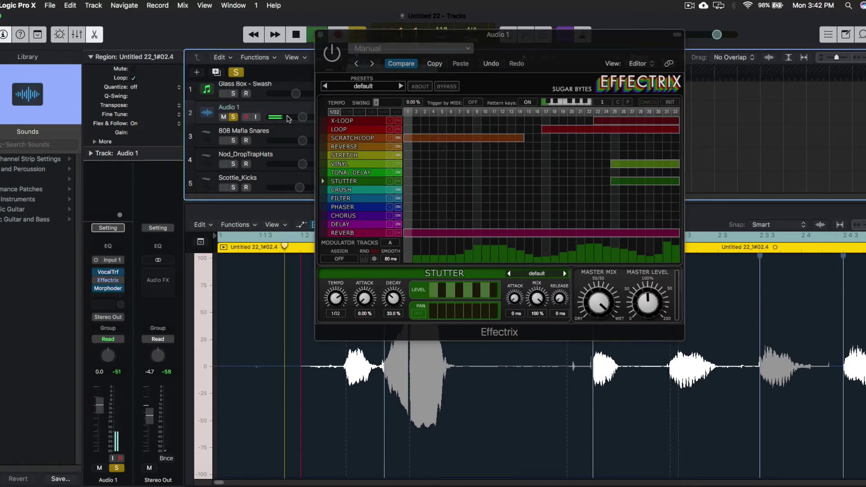
click(332, 55)
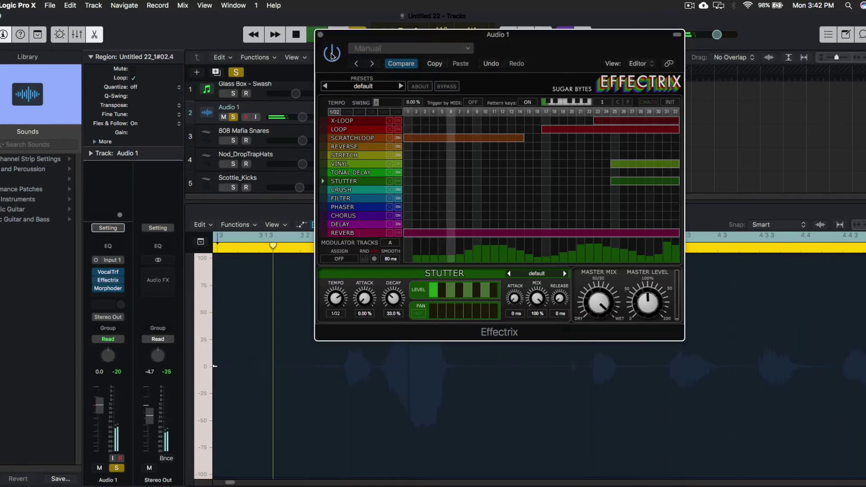
- Set the Scratchloop effect to size 1/2 and mix 36 %, and shorten its block to pattern steps 1 to 12
click(397, 139)
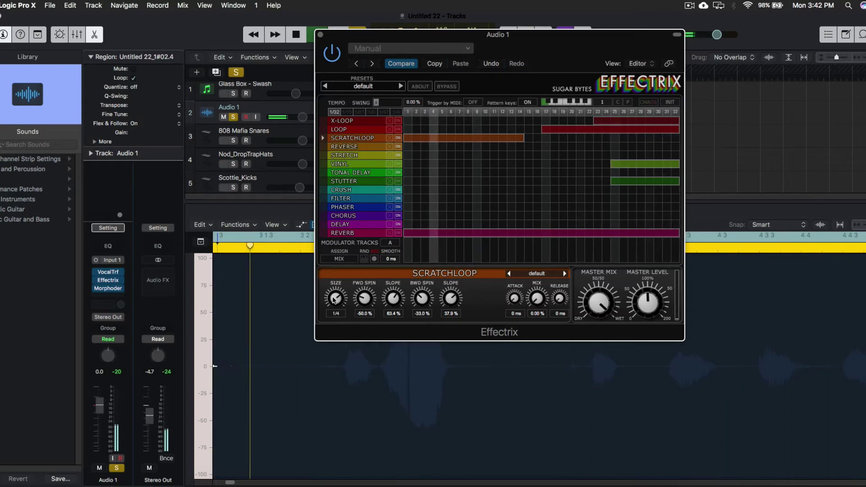
mouse_move(334, 299)
mouse_down()
mouse_move(330, 334)
mouse_move(332, 284)
mouse_up()
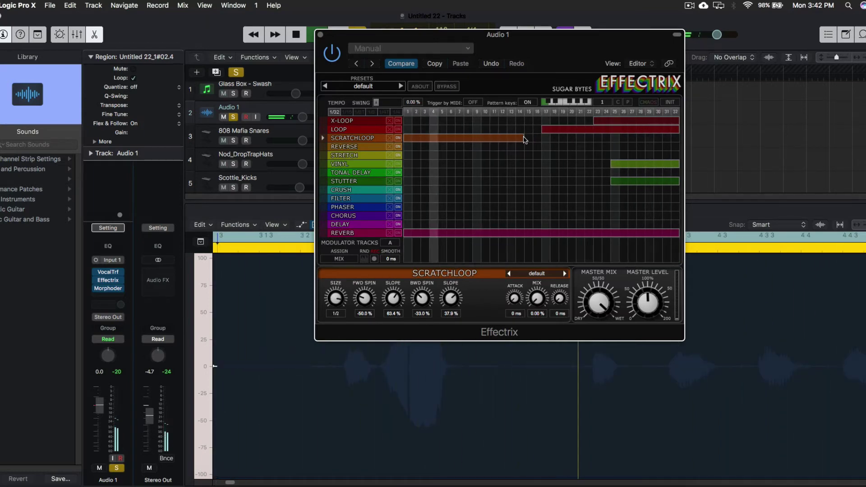
drag(523, 138, 662, 138)
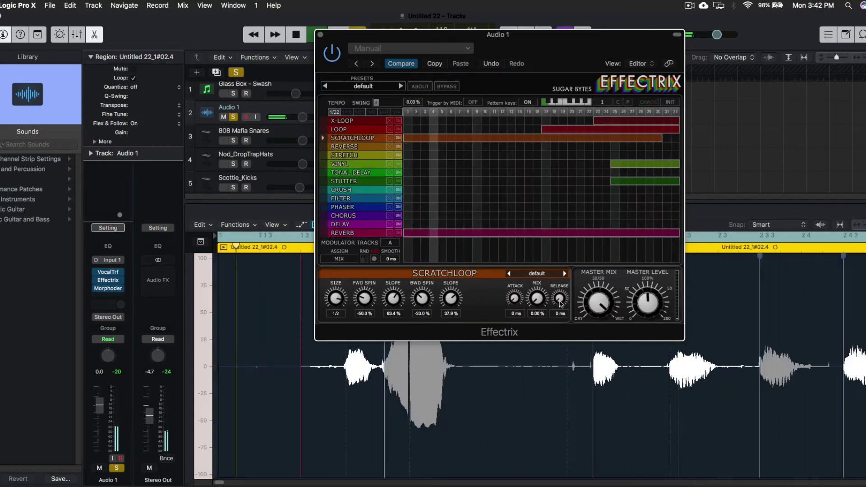
drag(536, 297, 542, 269)
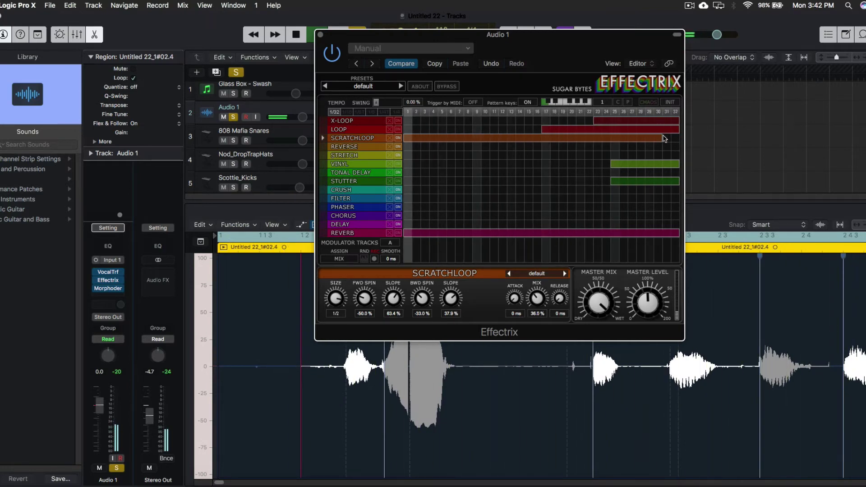
drag(661, 138, 506, 139)
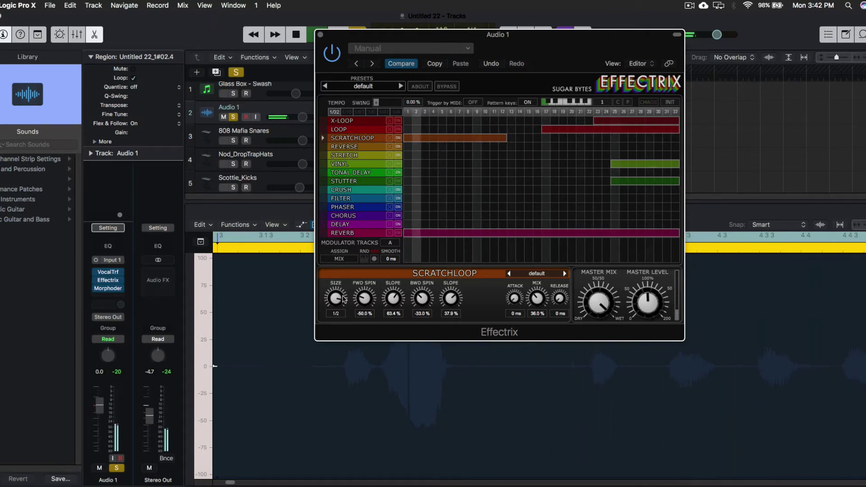
mouse_move(338, 298)
mouse_down()
mouse_move(342, 288)
mouse_move(343, 300)
mouse_up()
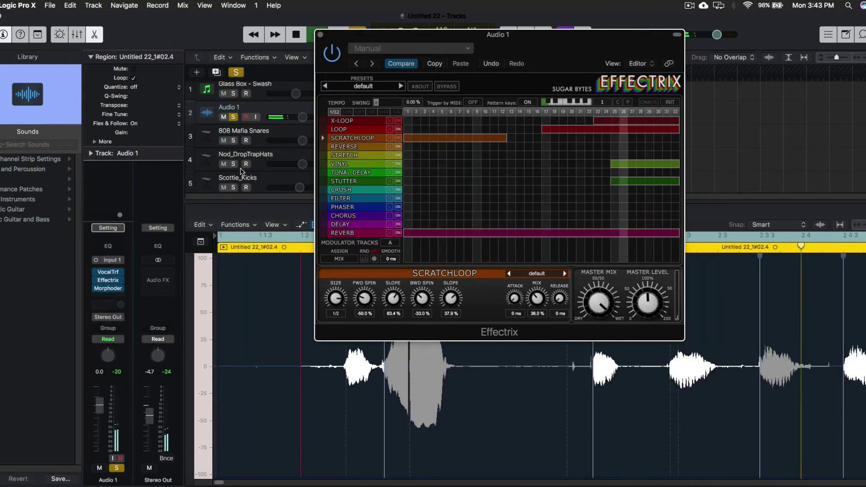
- Unsolo the Audio 1 track and lower the Stereo Out level to -7.4
click(233, 117)
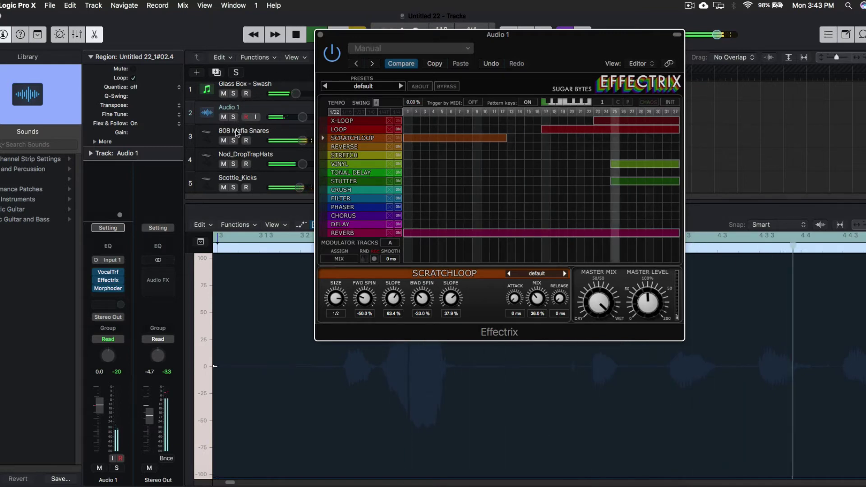
drag(150, 417, 151, 422)
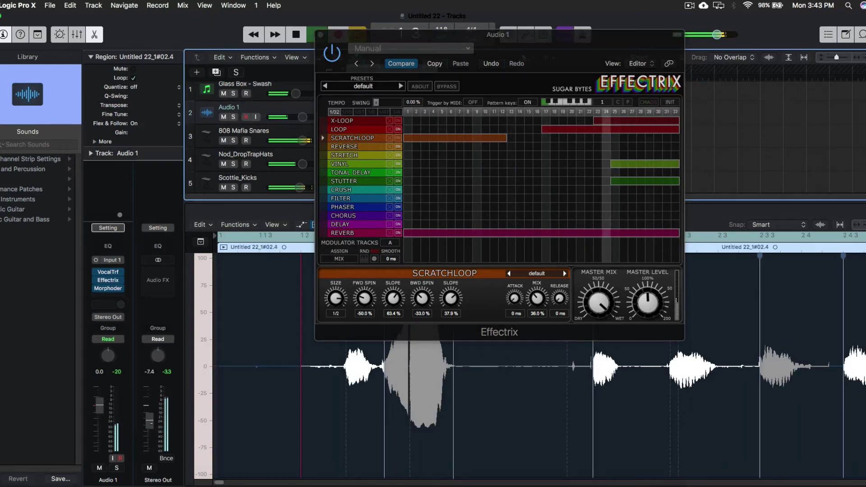
- Mute and unmute Audio 1, and switch its Effectrix off and back on to compare the sound
click(223, 117)
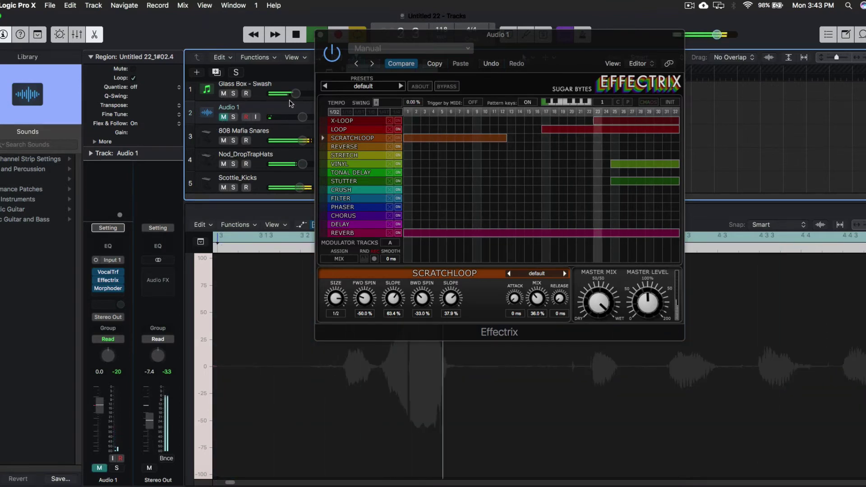
click(333, 60)
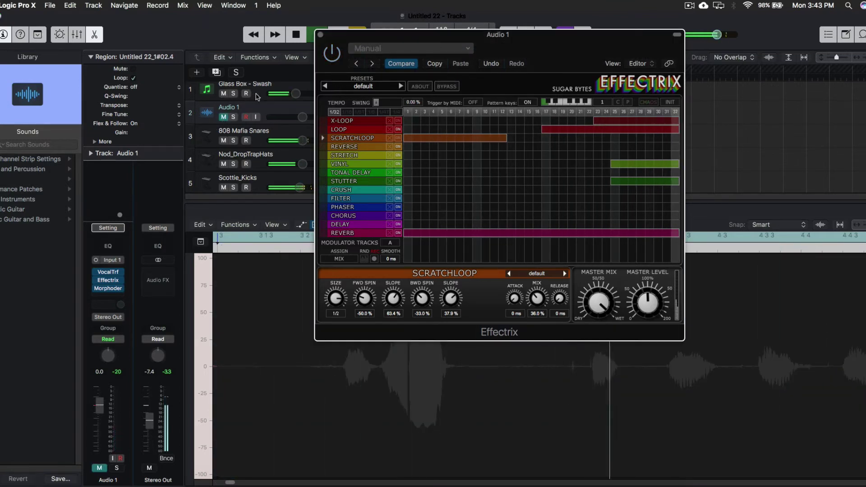
click(222, 117)
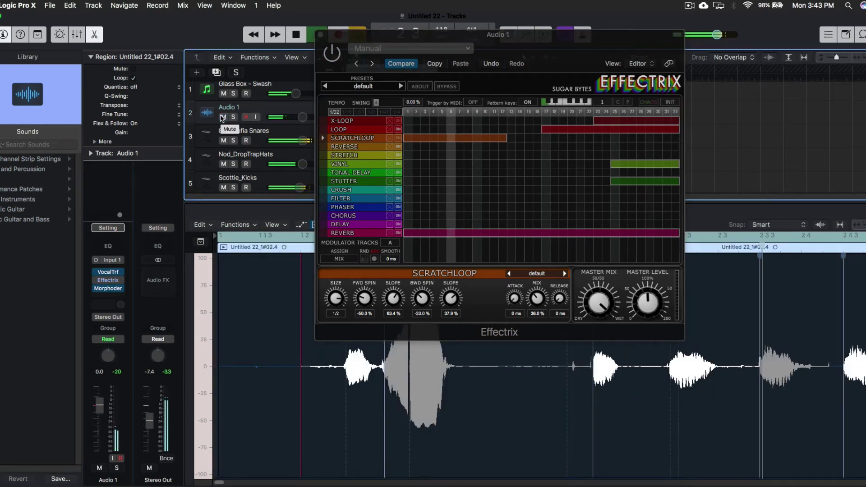
click(336, 52)
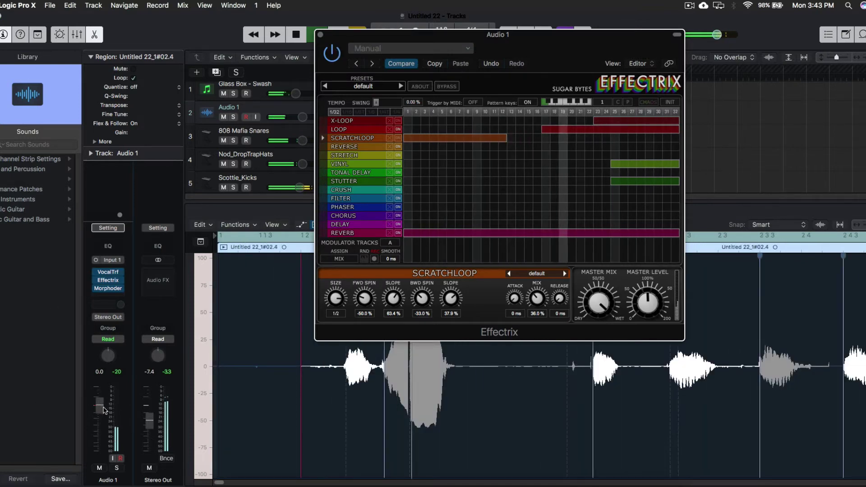
- Lower the Audio 1 track's level to -1.0 and stop playback
drag(104, 409, 103, 413)
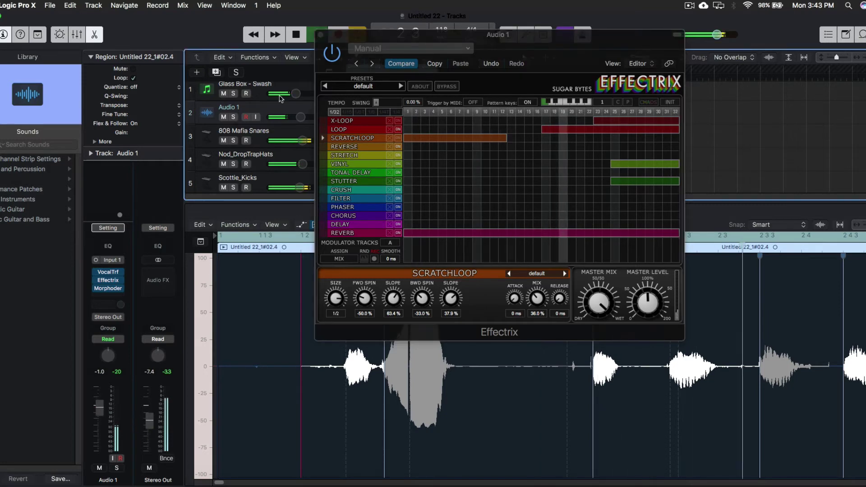
key(space)
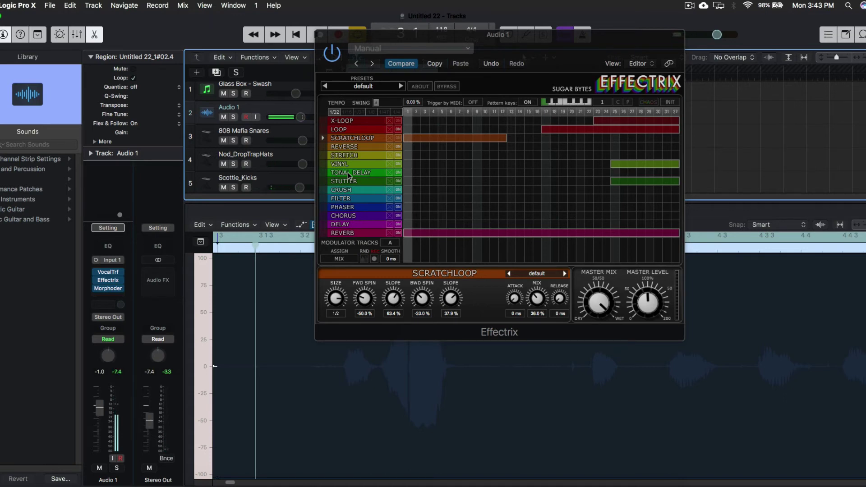
- Insert Effectrix on the 808 Mafia Snares track, and arrange both plug-in windows so they stay fully separate
drag(374, 38, 705, 97)
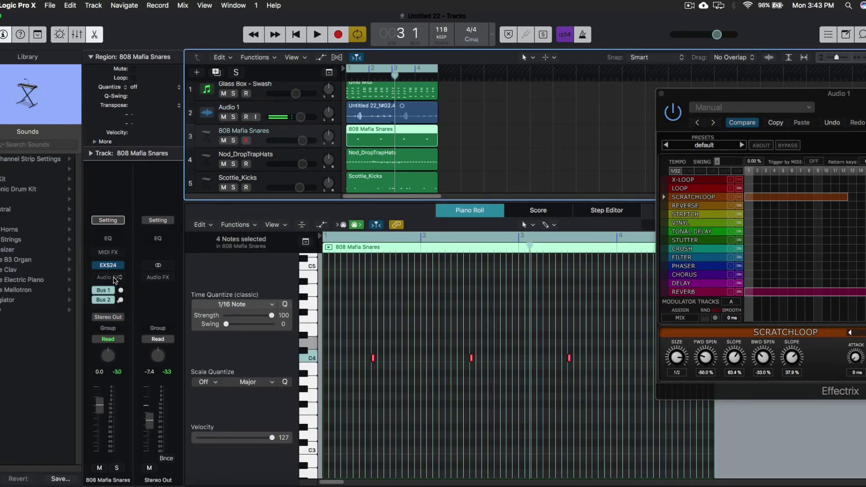
click(115, 277)
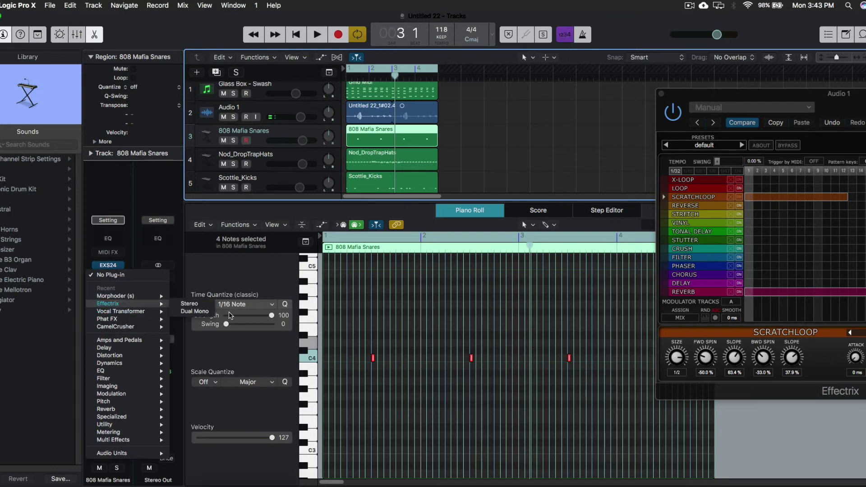
click(194, 307)
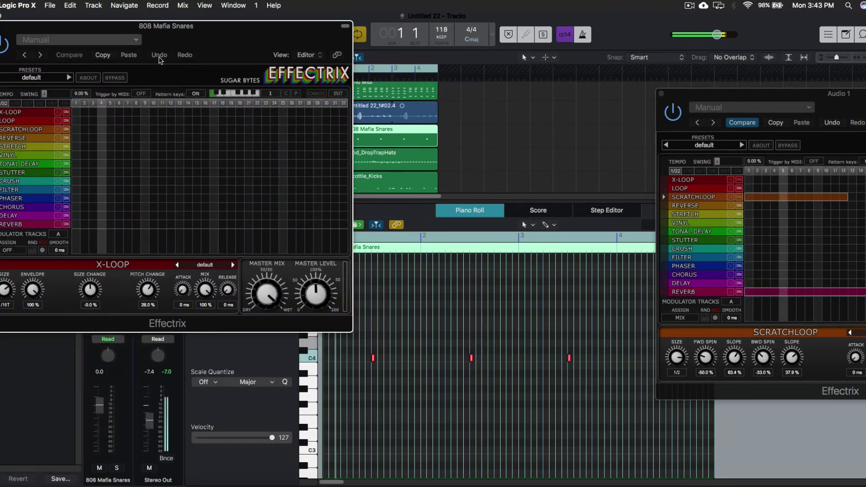
drag(177, 36, 249, 85)
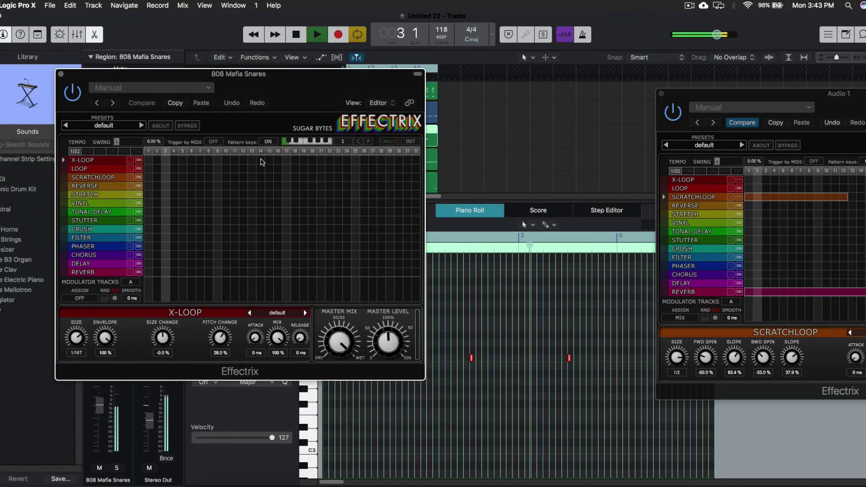
- Add a Reverse block over pattern steps 13 to 18 for the 808 Mafia Snares, and play the loop
key(space)
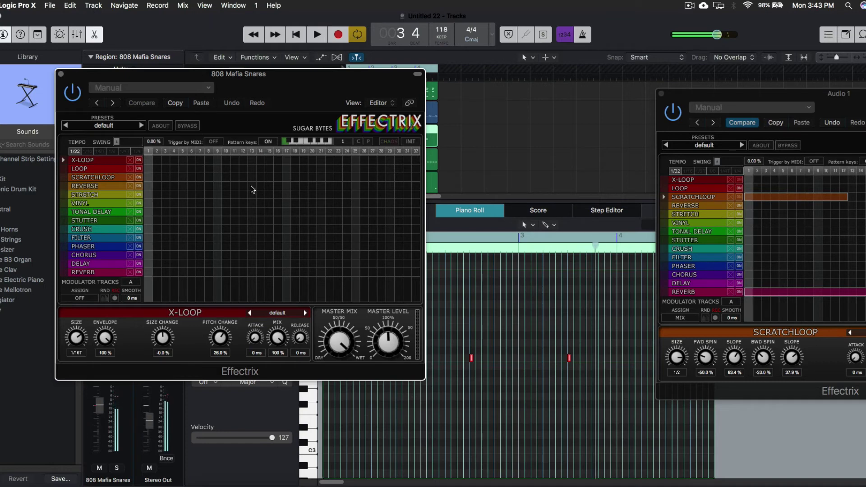
click(252, 185)
key(space)
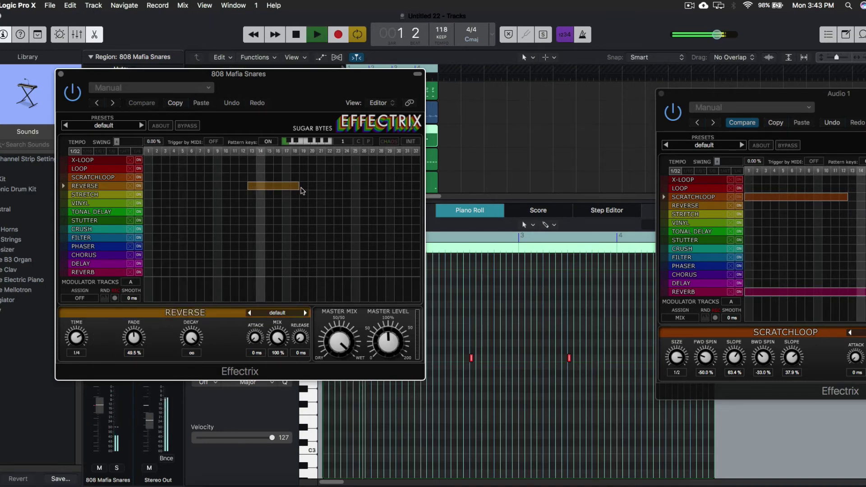
- Extend the snare's Reverse effect over pattern steps 3 to 31 and set its time to 1/16T
drag(283, 189, 285, 190)
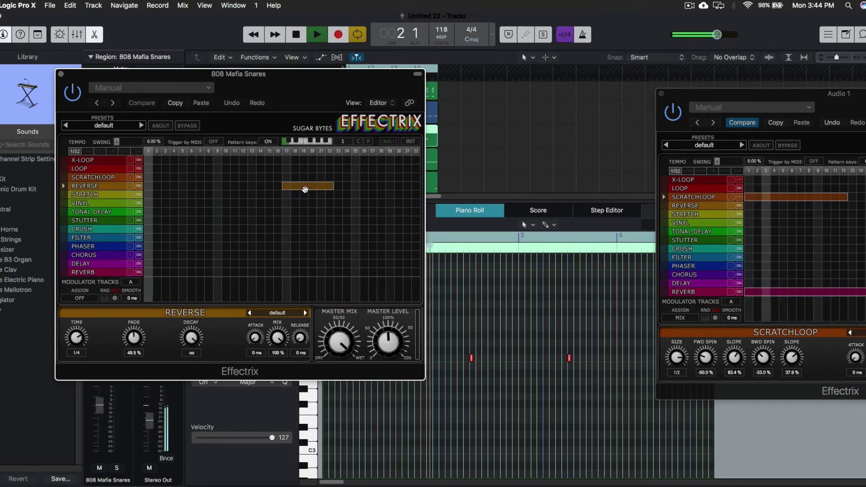
mouse_move(285, 191)
mouse_down()
mouse_move(302, 192)
mouse_move(164, 186)
mouse_up()
drag(335, 186, 411, 187)
drag(78, 339, 79, 380)
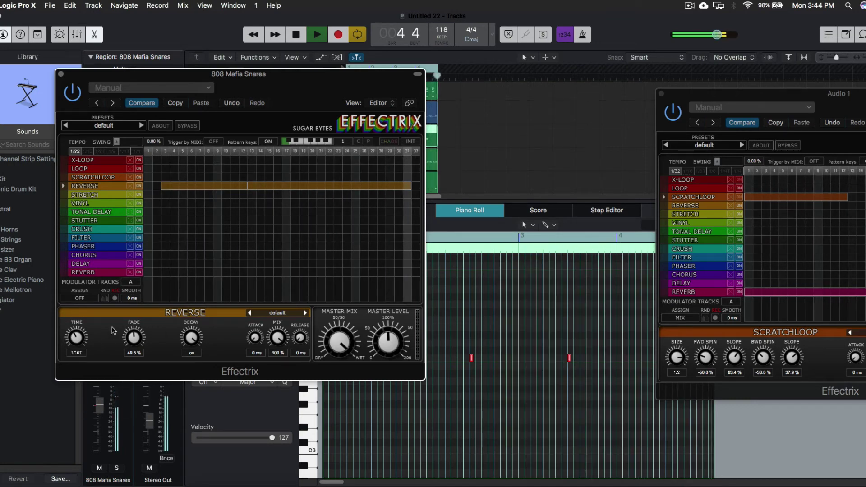
- Clear the long Reverse blocks, draw a shorter Reverse block over pattern steps 17 to 23, and play the loop
right_click(223, 187)
mouse_move(246, 187)
mouse_down()
mouse_move(150, 187)
mouse_move(231, 187)
mouse_up()
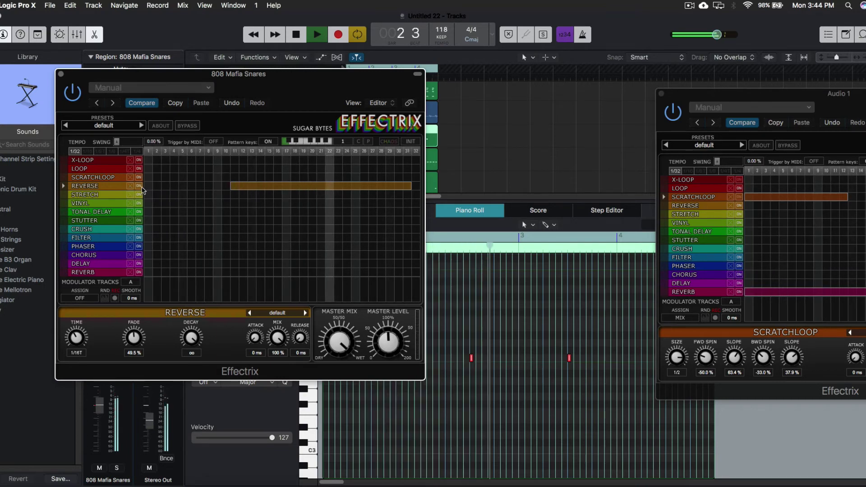
right_click(254, 193)
drag(286, 187, 336, 189)
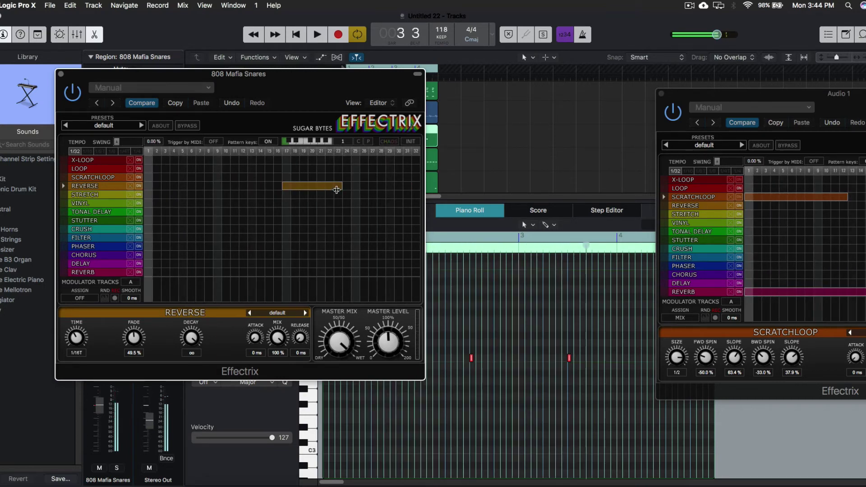
key(space)
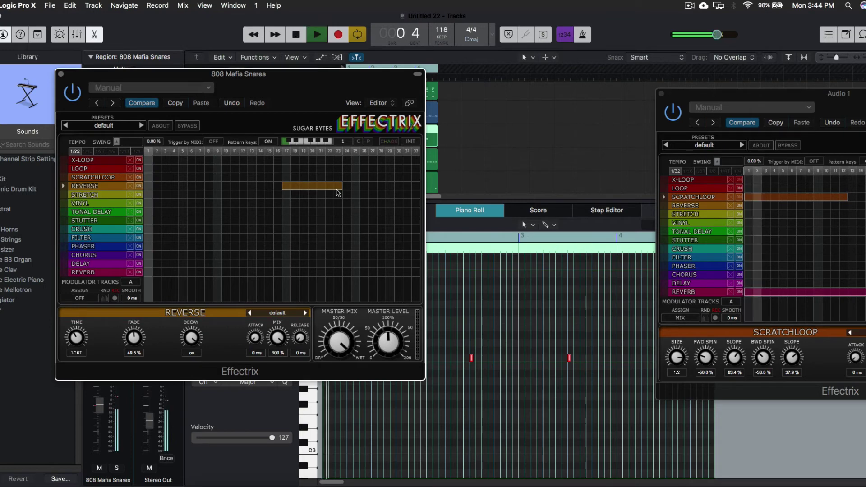
- Replace the Reverse block with a Loop block over pattern steps 17 to 23 and play the loop
right_click(301, 186)
key(space)
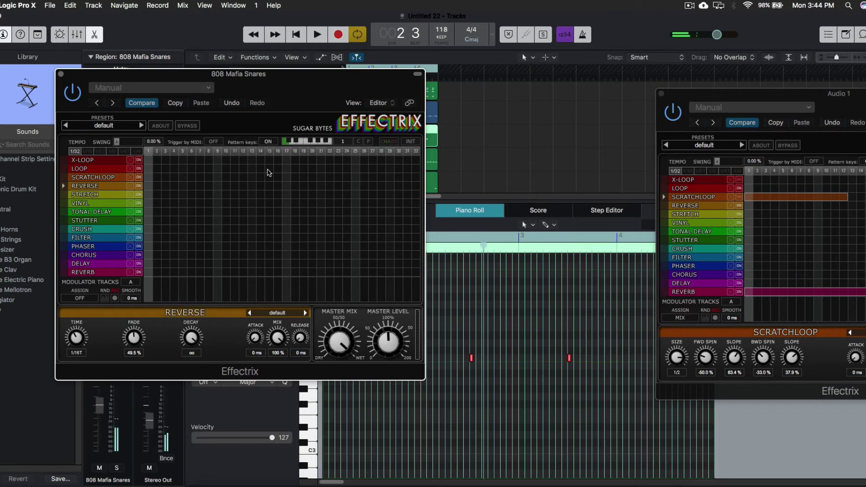
drag(257, 169, 342, 173)
key(space)
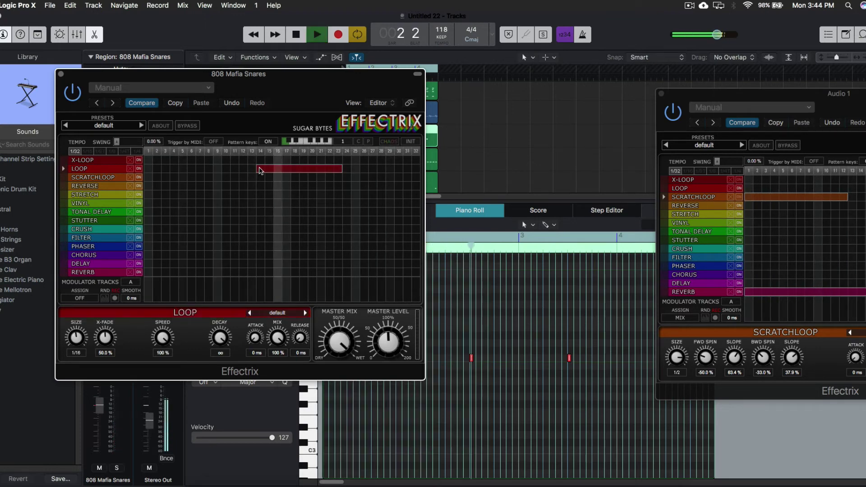
drag(259, 170, 284, 176)
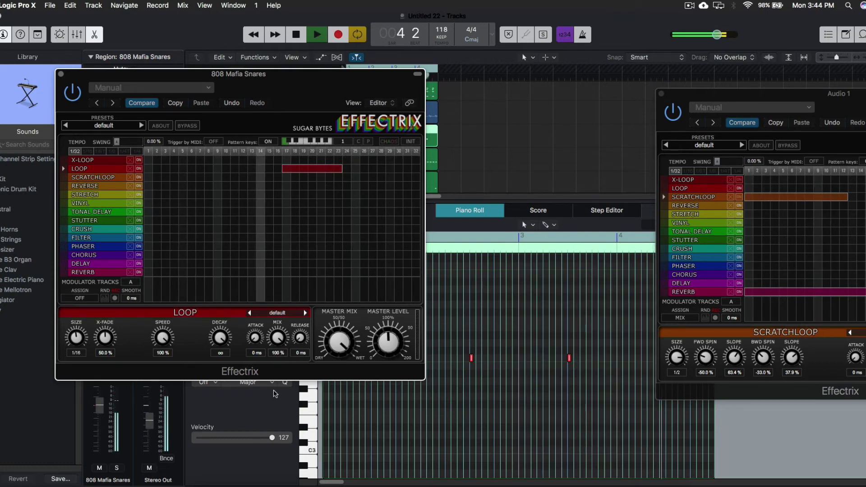
- Adjust the Loop effect's size, lower its mix to 1.50%, and extend its block to pattern step 26
drag(275, 334, 274, 352)
drag(162, 338, 166, 371)
drag(79, 340, 82, 332)
drag(166, 338, 169, 307)
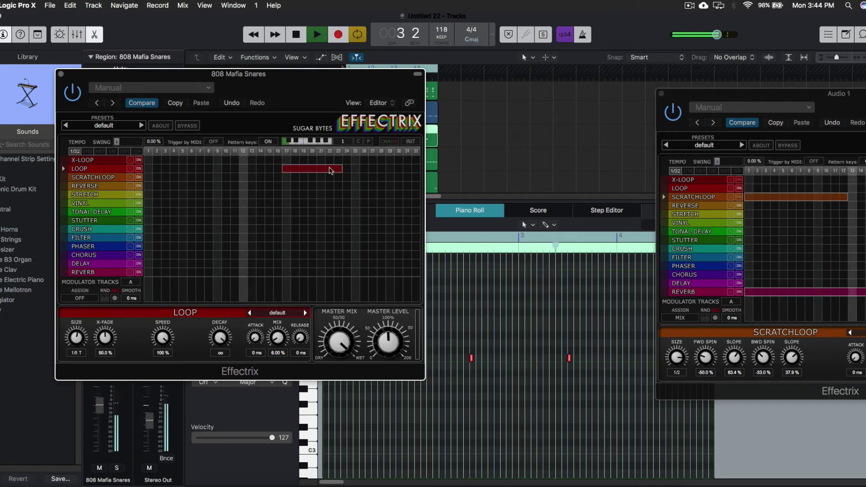
drag(341, 169, 365, 172)
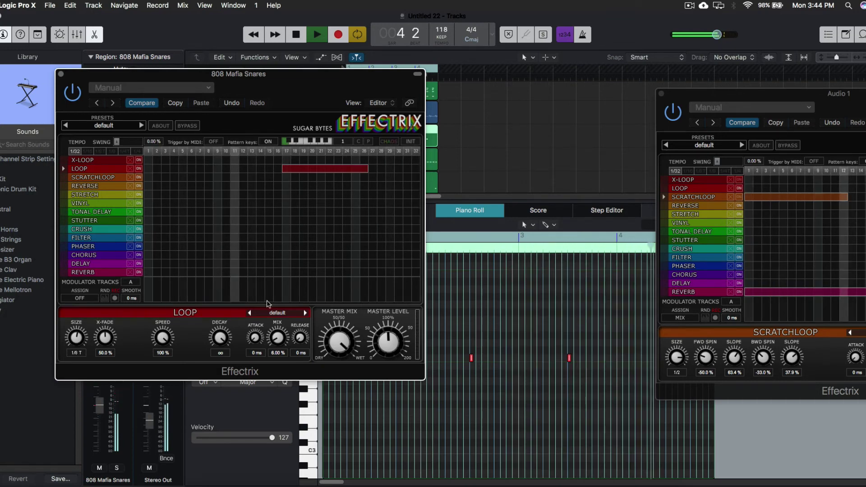
drag(277, 338, 278, 344)
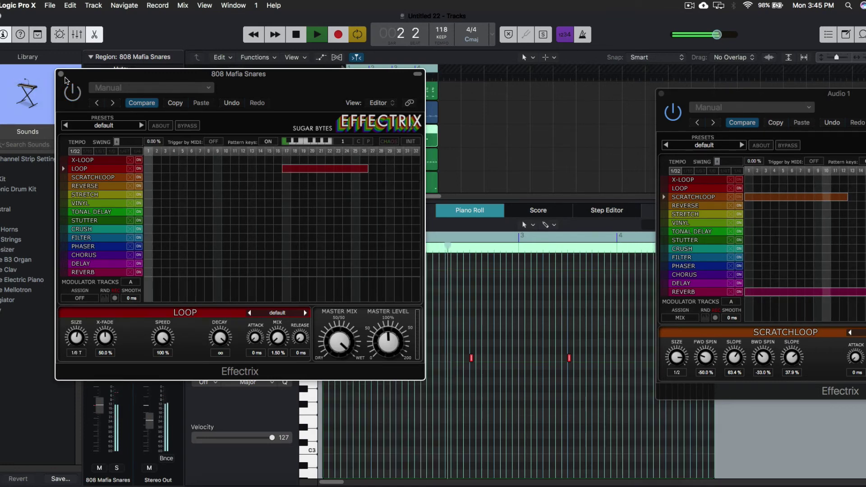
- Close the 808 Mafia Snares Effectrix window and bring the Audio 1 plug-in window fully into view
key(super+w)
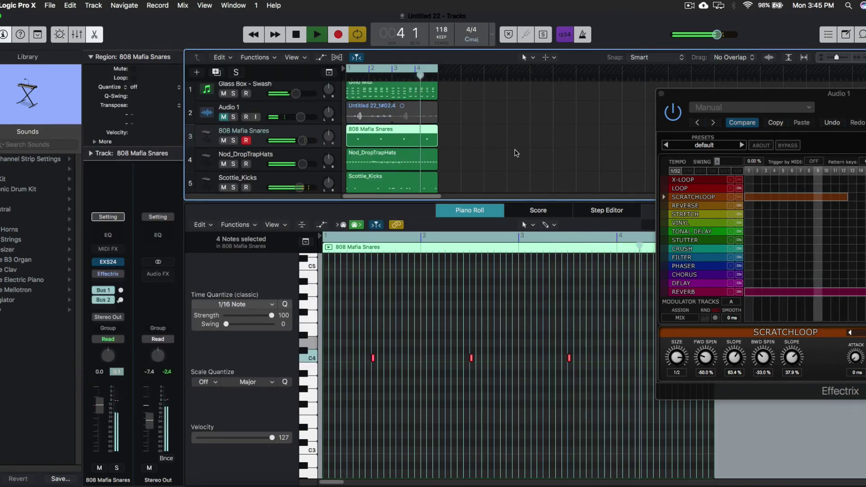
scroll(516, 152, down, 2)
scroll(439, 190, down, 2)
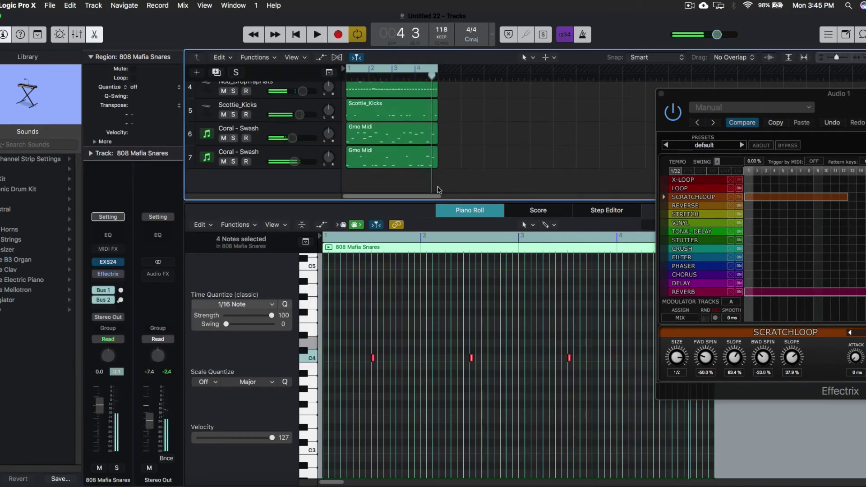
drag(659, 92, 467, 120)
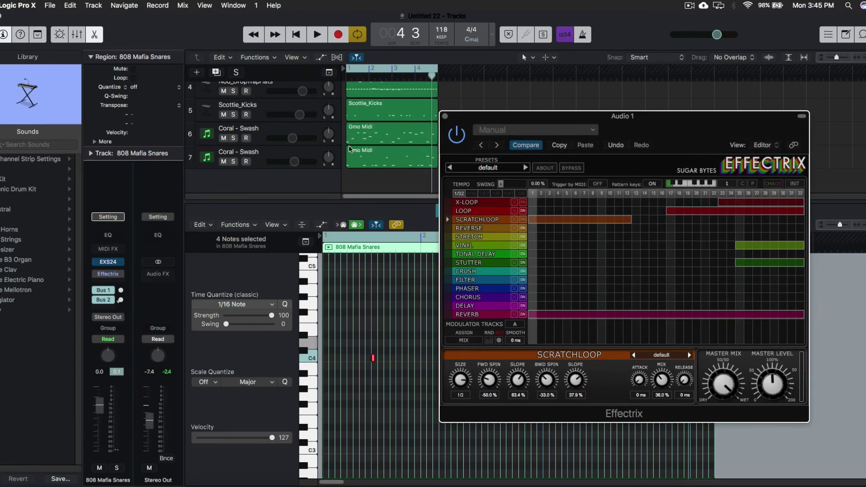
- Create one software instrument track with the default patch below the last Coral - Swash track
click(269, 151)
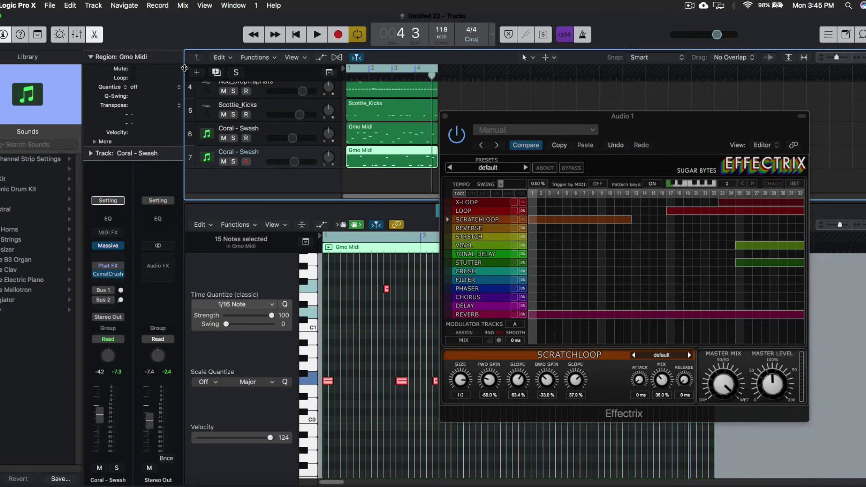
click(196, 73)
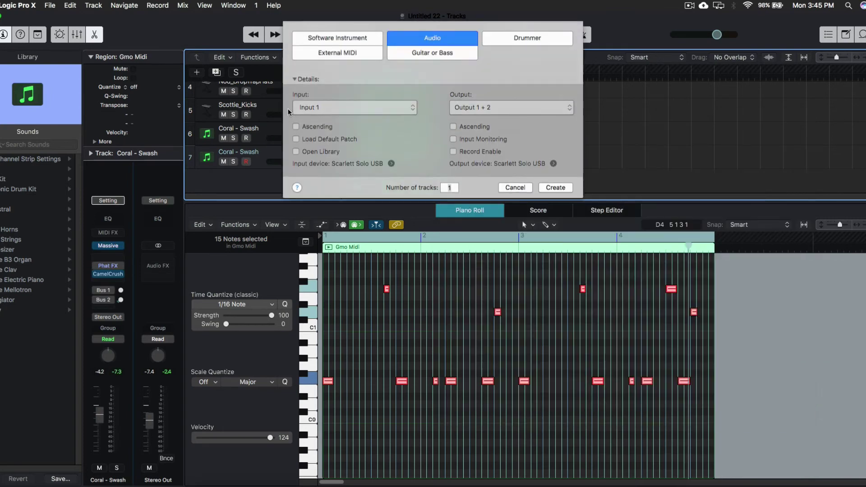
click(333, 45)
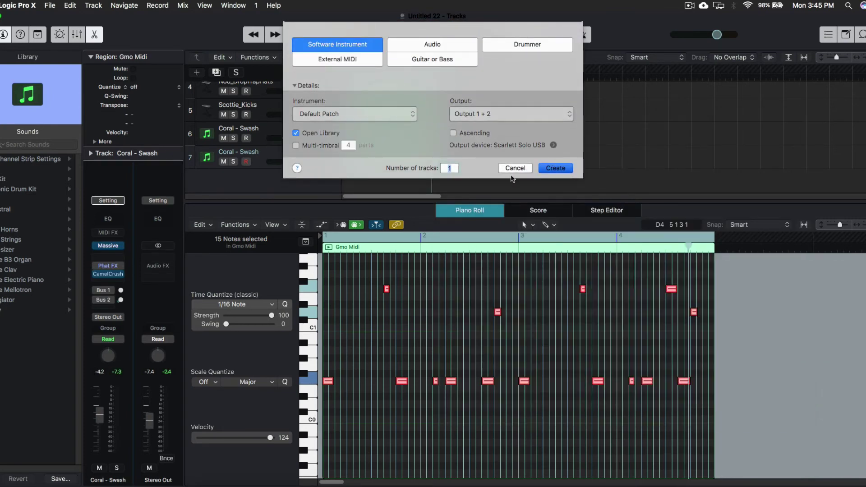
click(554, 168)
- Load Effectrix as an AU MIDI-controlled effect on the new instrument track and set its side chain to Inst 1
click(121, 265)
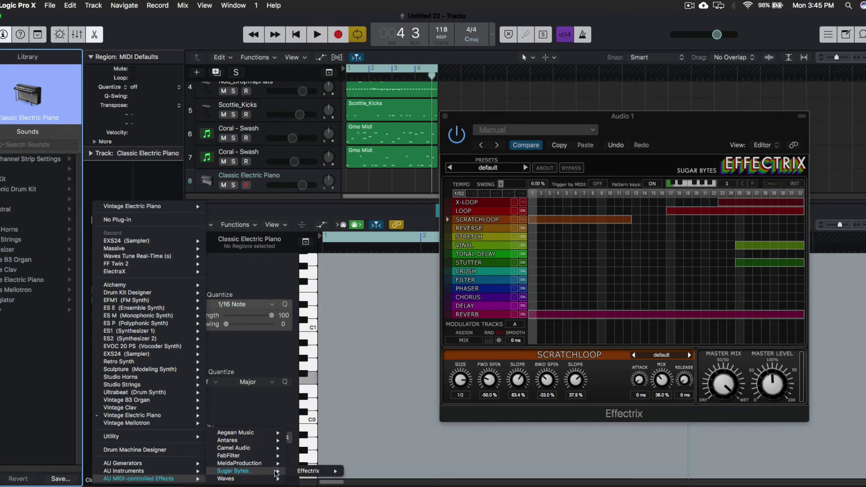
click(362, 478)
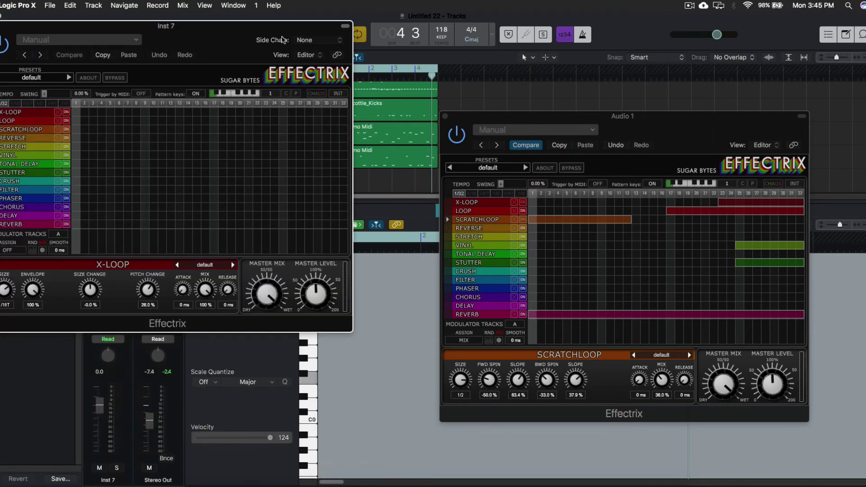
click(307, 40)
click(312, 92)
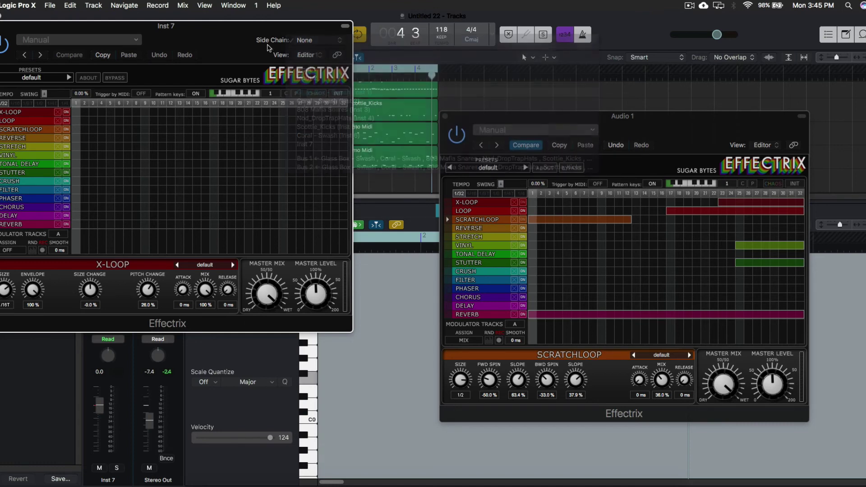
drag(271, 25, 295, 210)
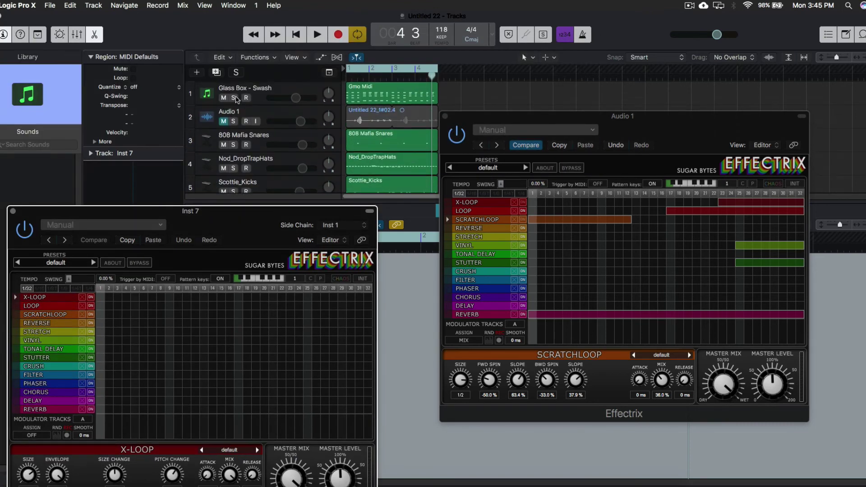
- Solo the Glass Box - Swash track and open its Effectrix window alongside the Inst 7 one
click(233, 97)
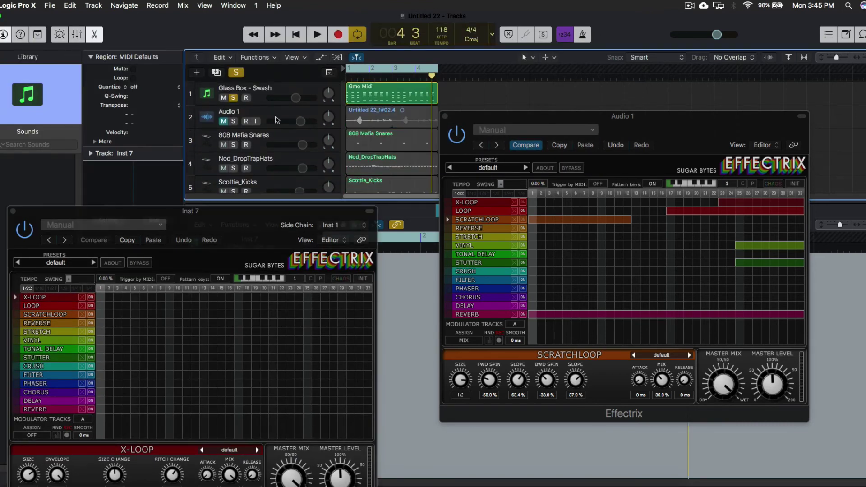
click(267, 87)
drag(17, 340, 244, 279)
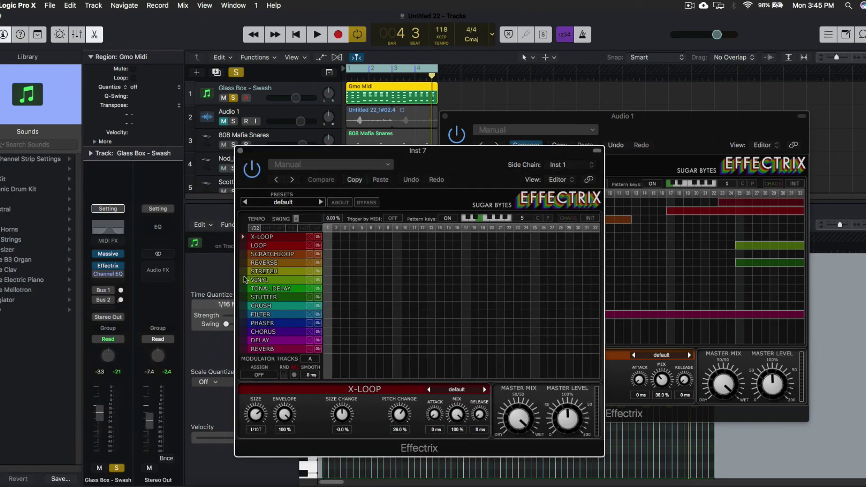
click(110, 266)
drag(414, 170, 511, 133)
- Solo the Inst 7 track as well and reposition its Effectrix window
key(p)
scroll(255, 179, down, 4)
scroll(256, 179, down, 2)
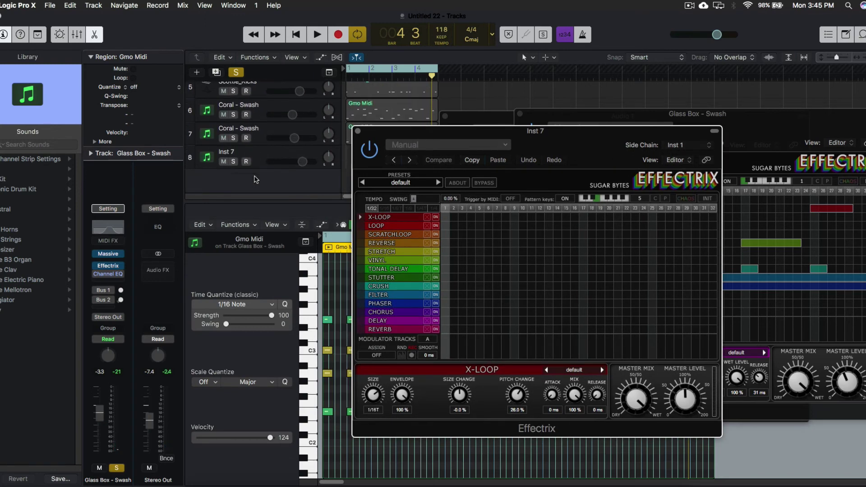
click(233, 162)
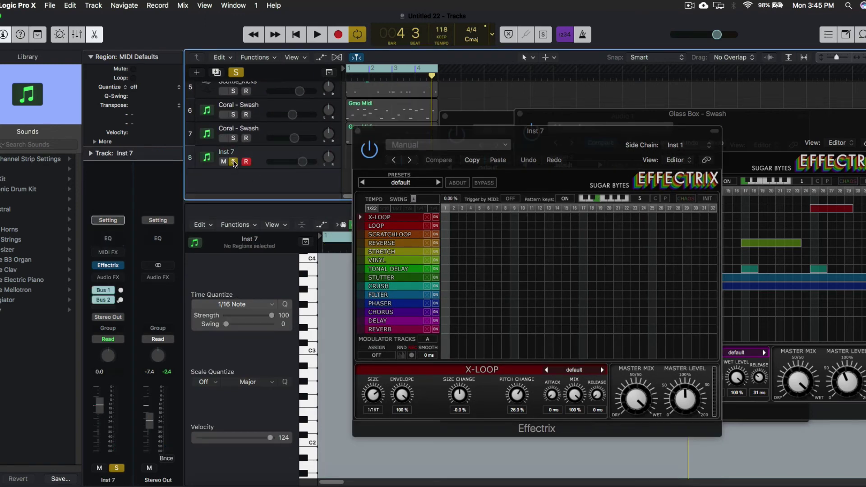
drag(636, 140, 541, 177)
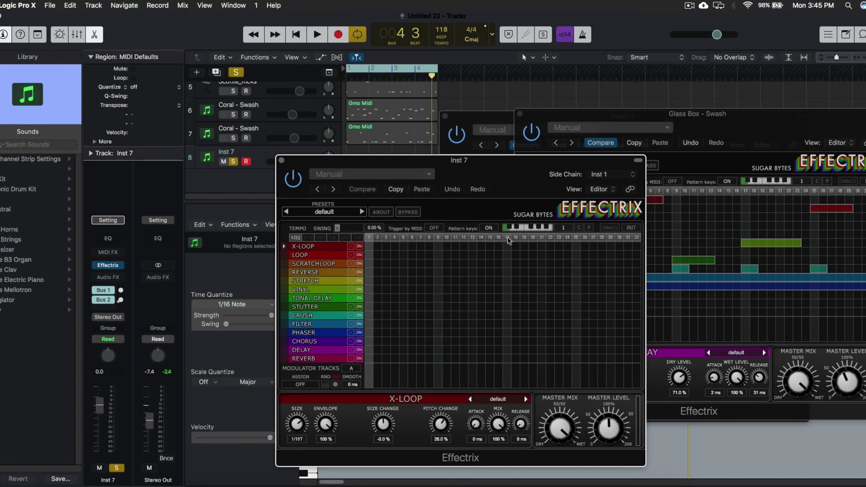
- Bring the Audio 1 Effectrix window to the front and close it
drag(491, 154, 418, 140)
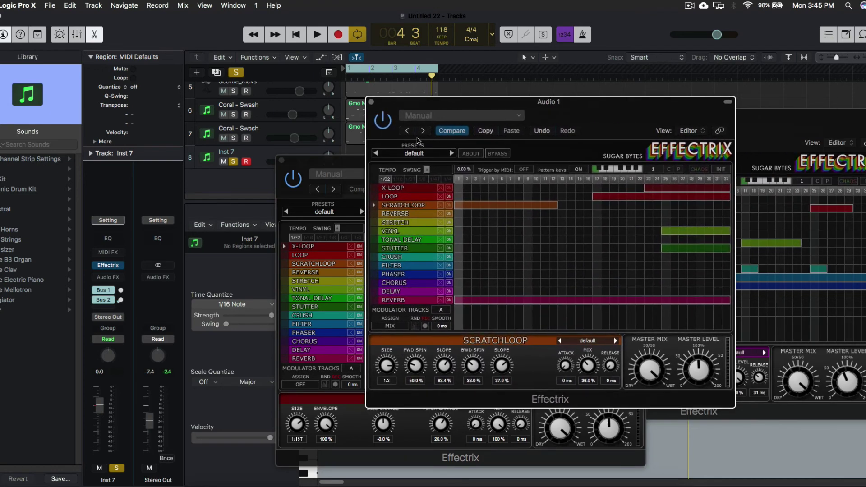
click(371, 102)
click(609, 128)
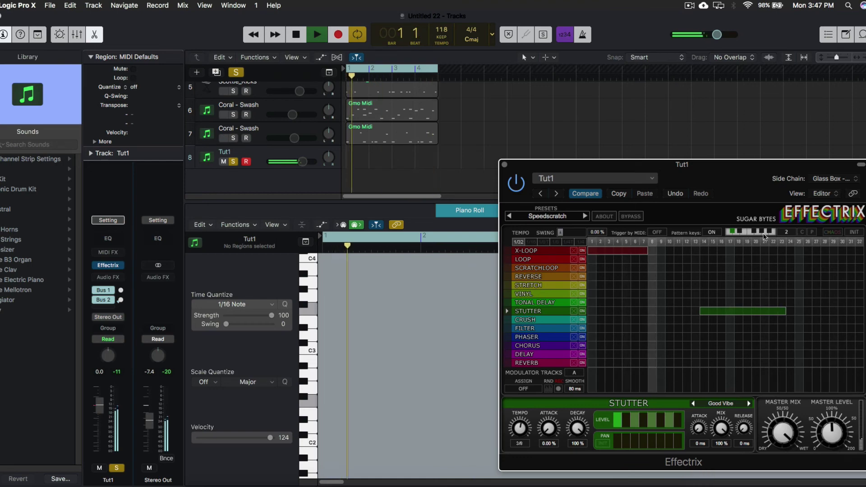
- Record pattern-switching notes on the Tut1 track over the four-bar cycle and join the two regions into one
key(r)
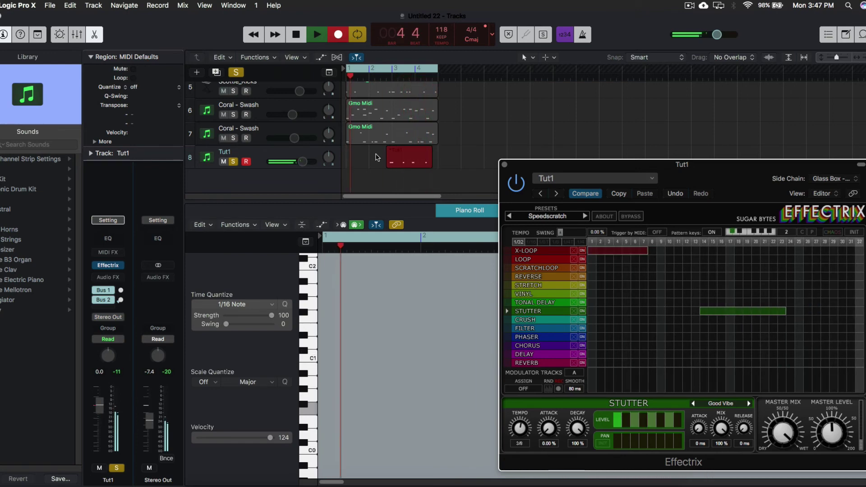
key(space)
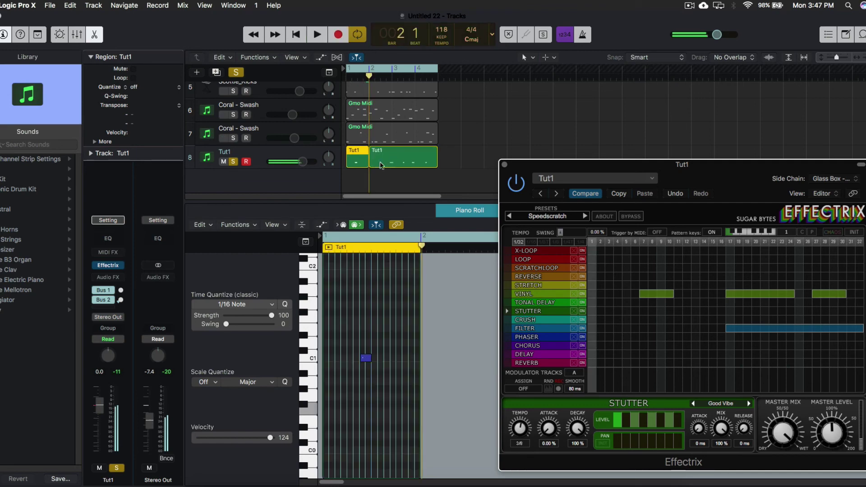
shift+click(390, 156)
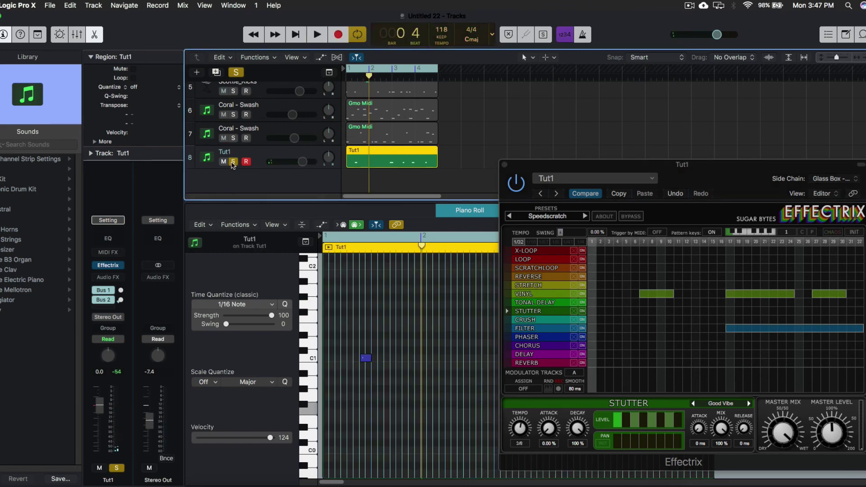
- Play back the recorded pattern changes, mute the Tut1 track to hear the dry synth, and stop playback
key(space)
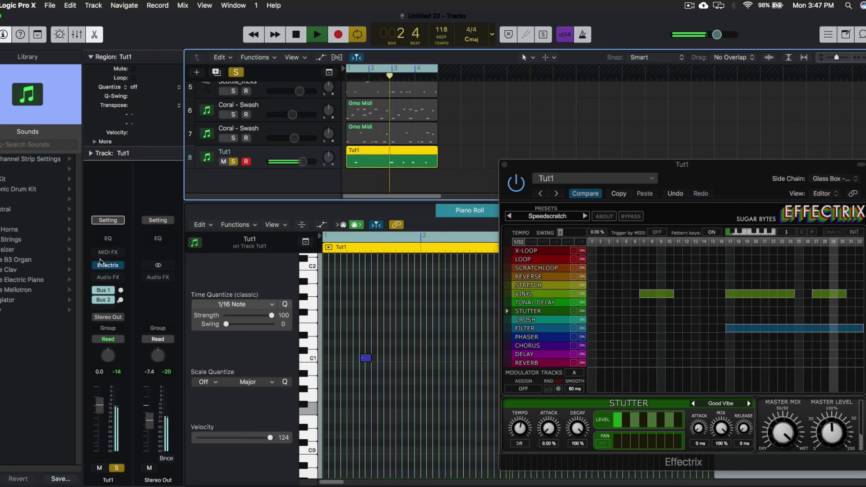
mouse_move(100, 267)
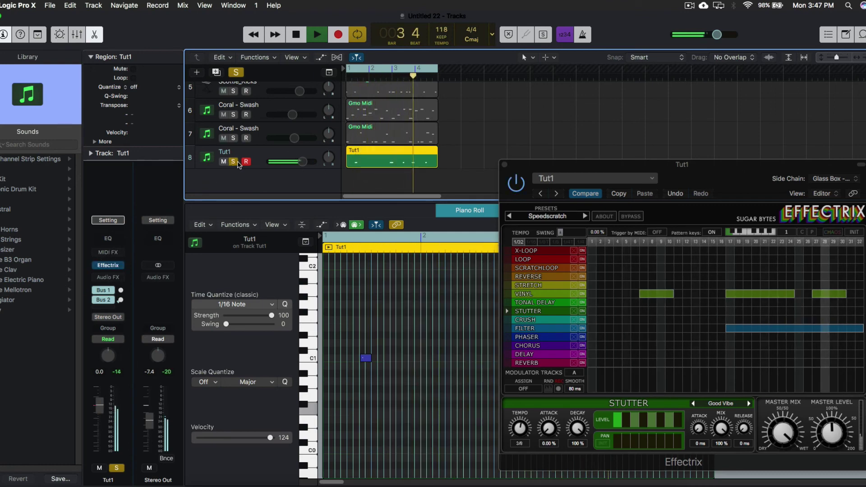
key(ctrl+m)
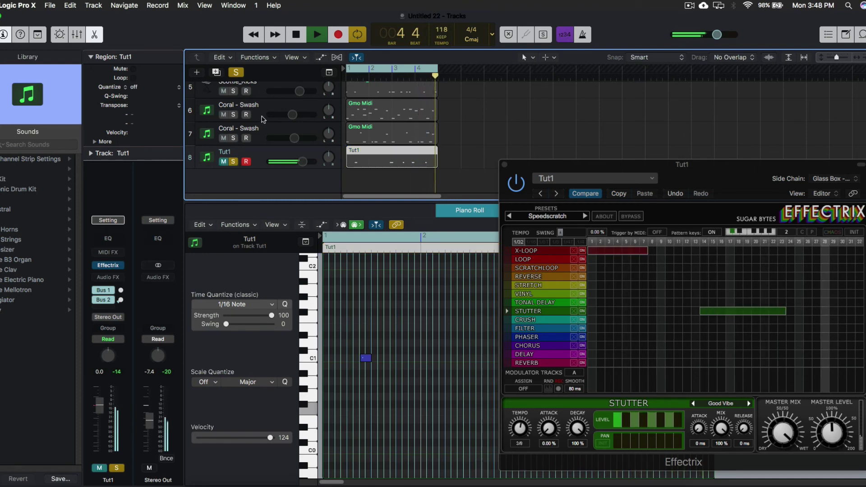
scroll(237, 136, up, 5)
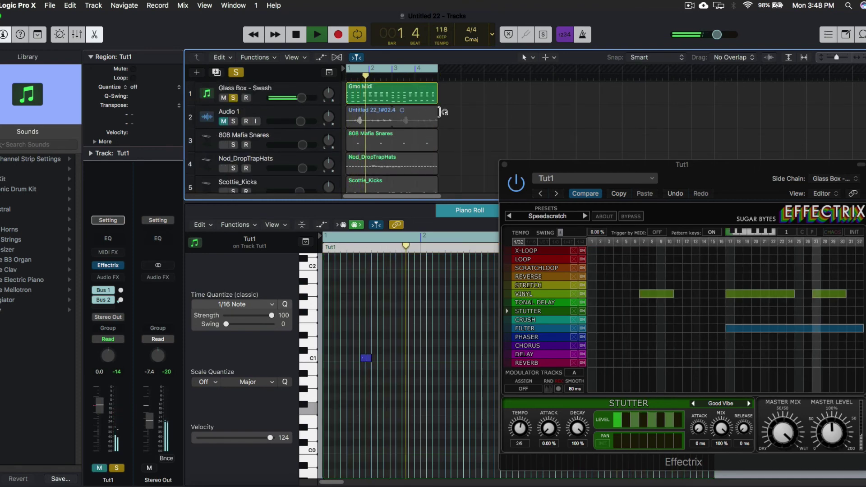
scroll(320, 139, down, 5)
key(space)
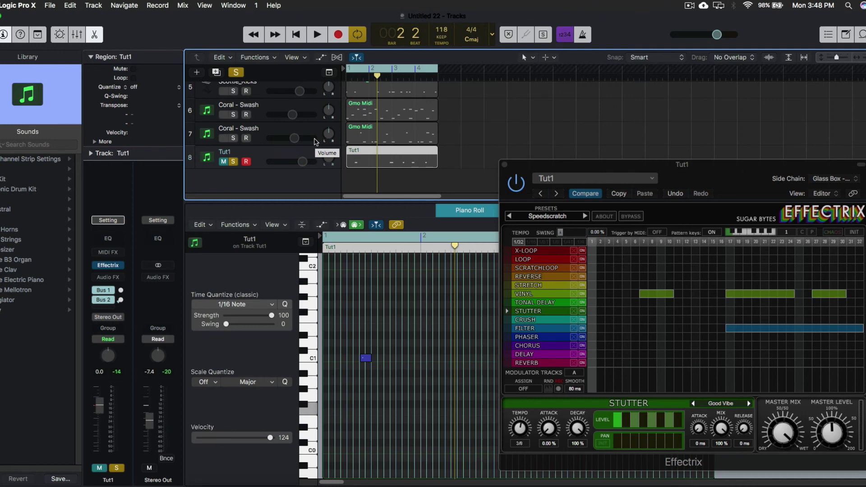